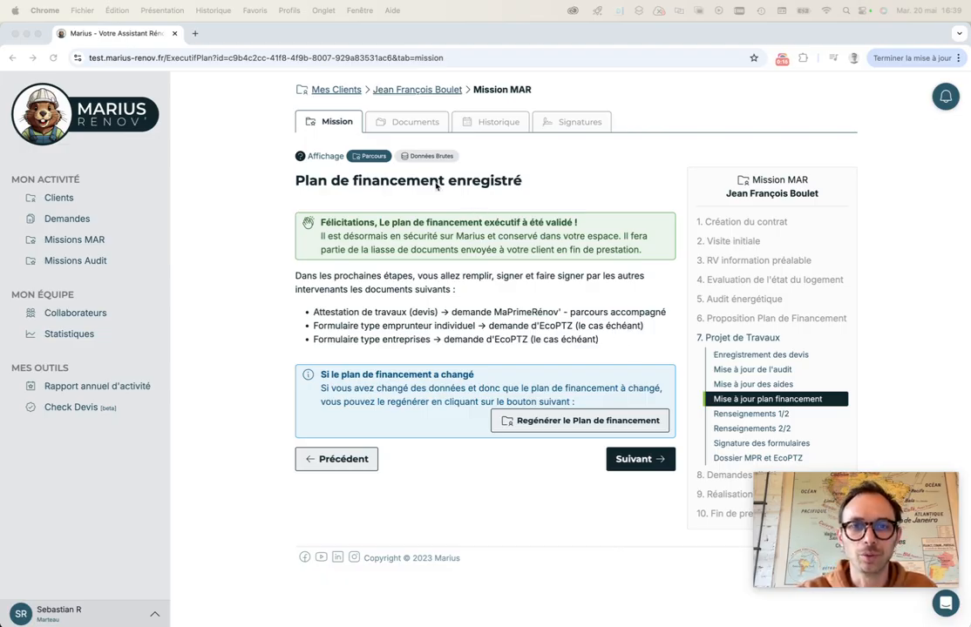
pyautogui.click(634, 459)
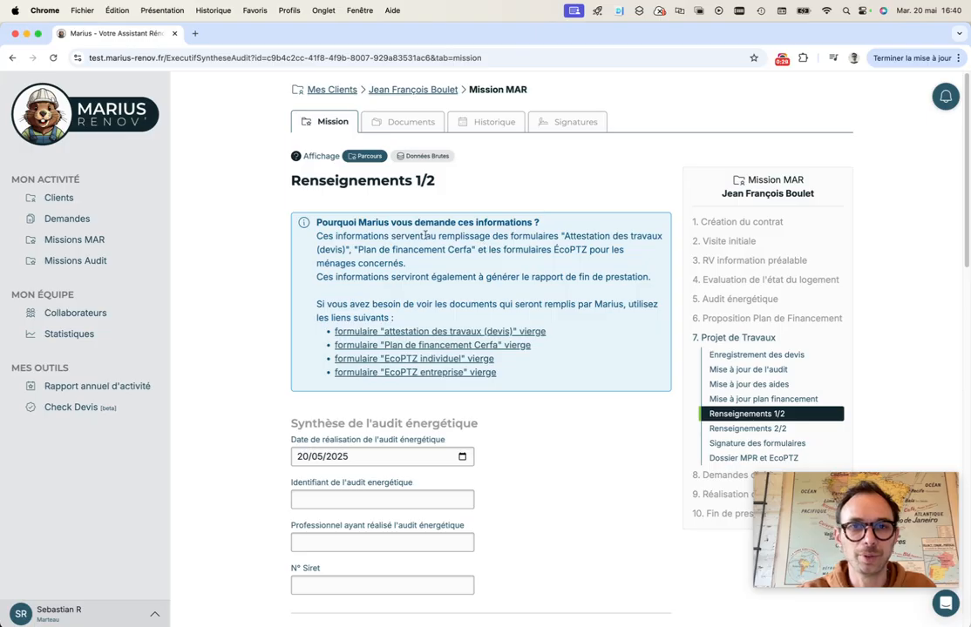
pyautogui.scroll(-5, 449, 353)
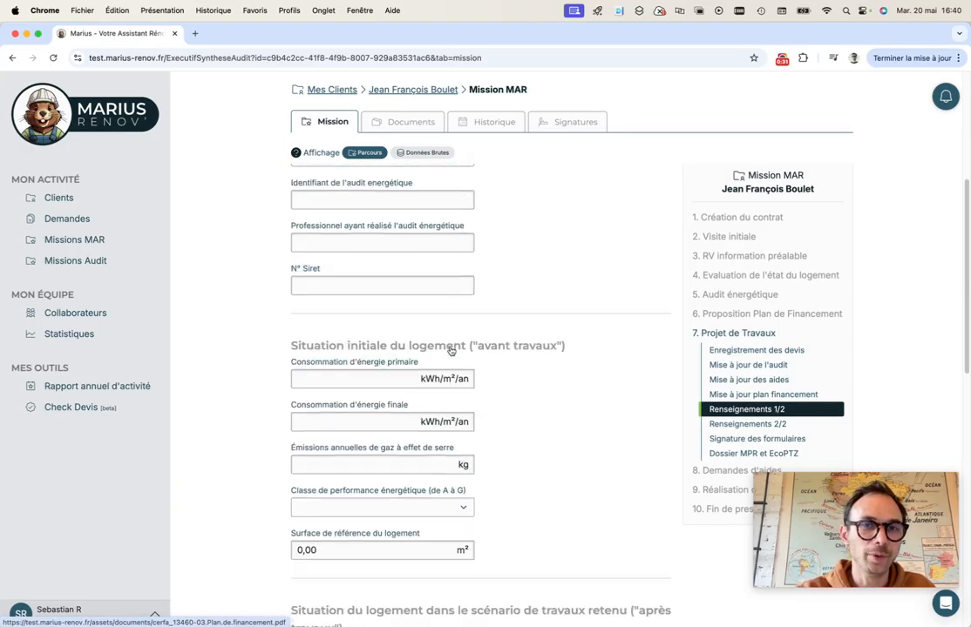
pyautogui.scroll(2, 450, 350)
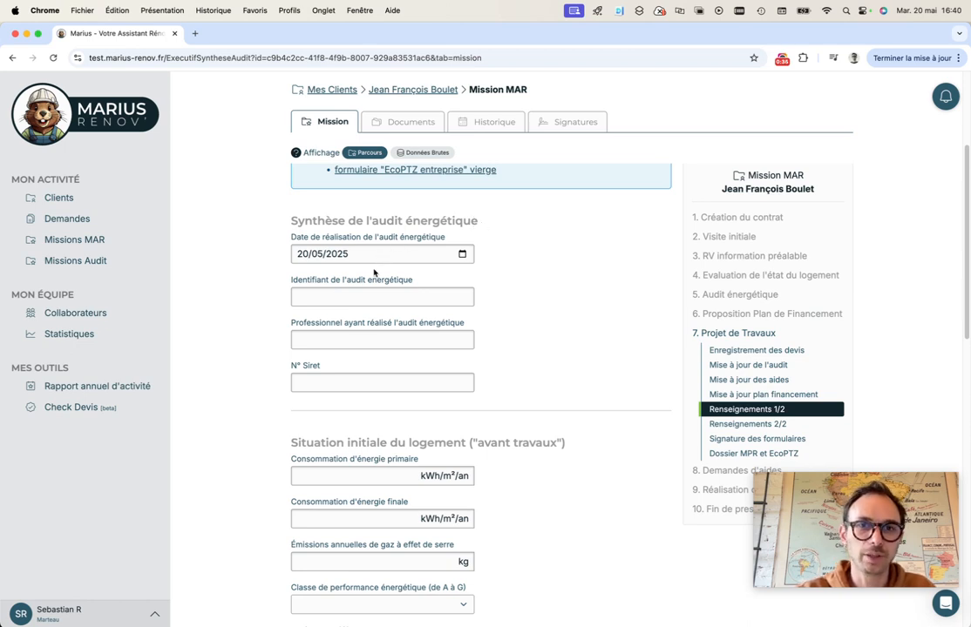
pyautogui.click(368, 295)
pyautogui.write('1234567890')
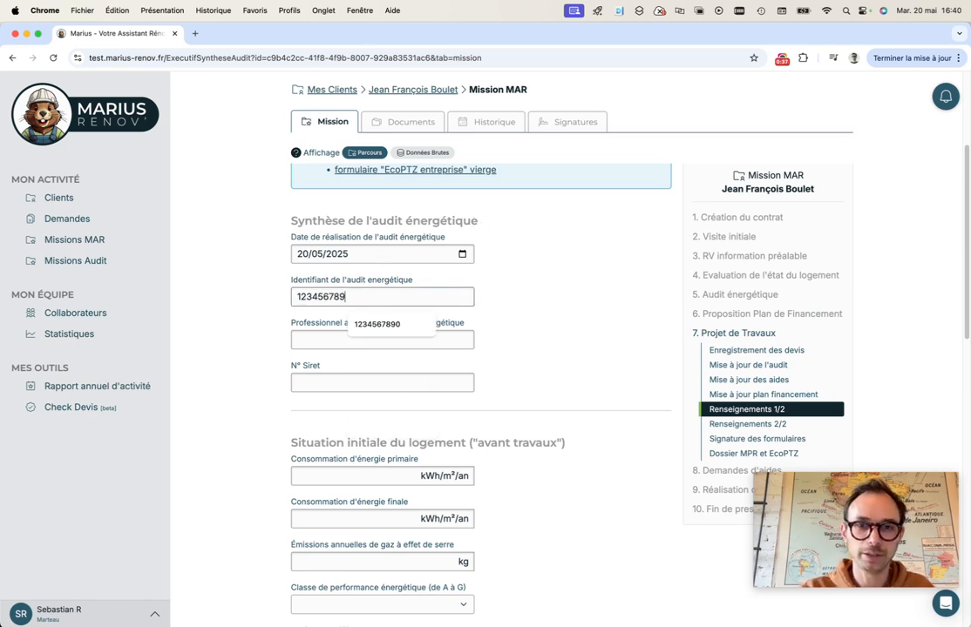
pyautogui.click(339, 339)
pyautogui.write('Marteau')
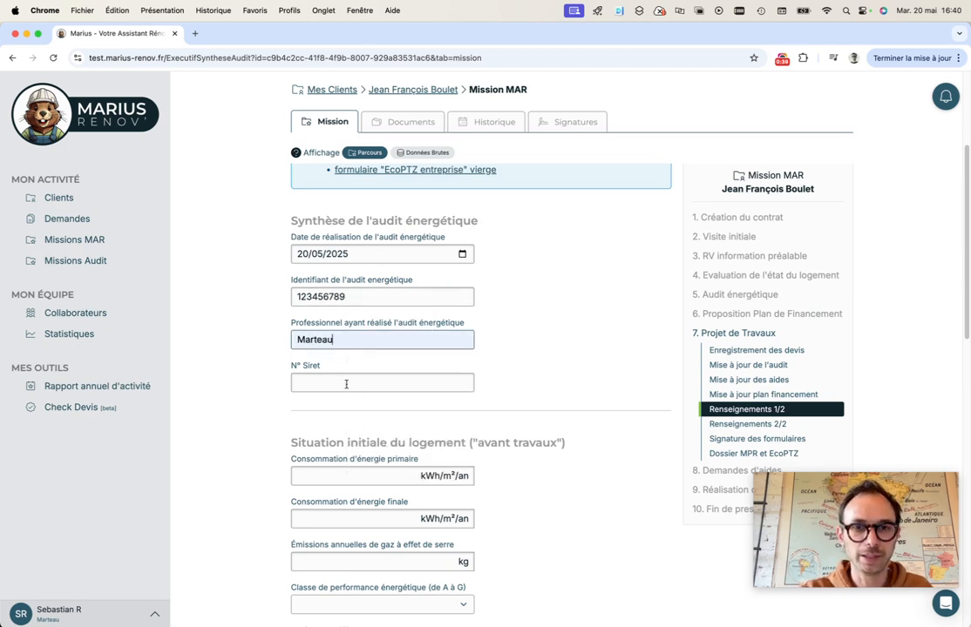
pyautogui.click(309, 383)
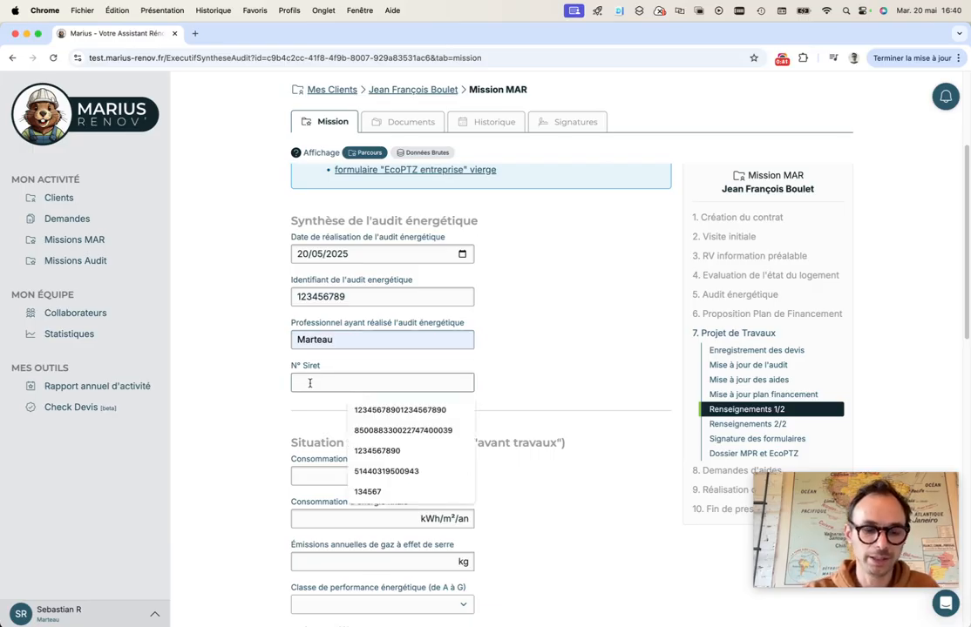
pyautogui.write('1234567890')
pyautogui.click(480, 336)
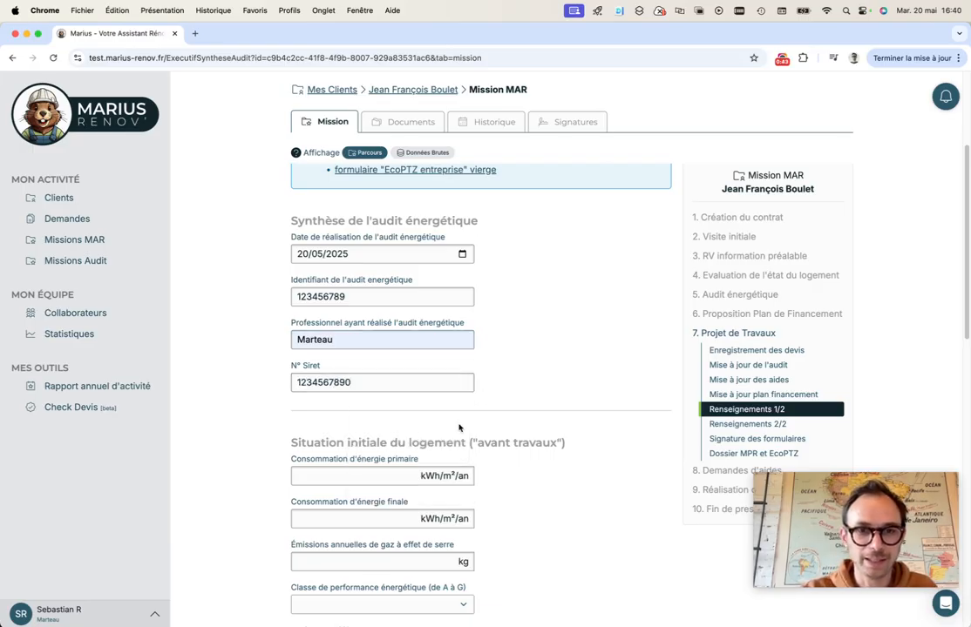
# Enter pre-works consumptions 450 and 420 kWh/m²/an, emissions 50 kg and energy class F
pyautogui.scroll(-3, 431, 383)
pyautogui.click(388, 351)
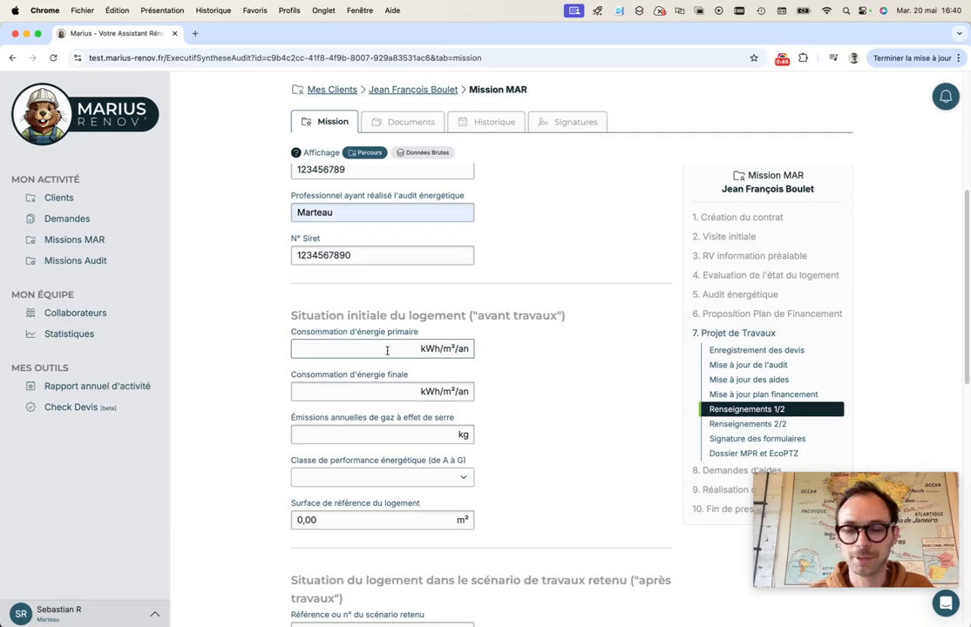
pyautogui.write('450')
pyautogui.press('Tab')
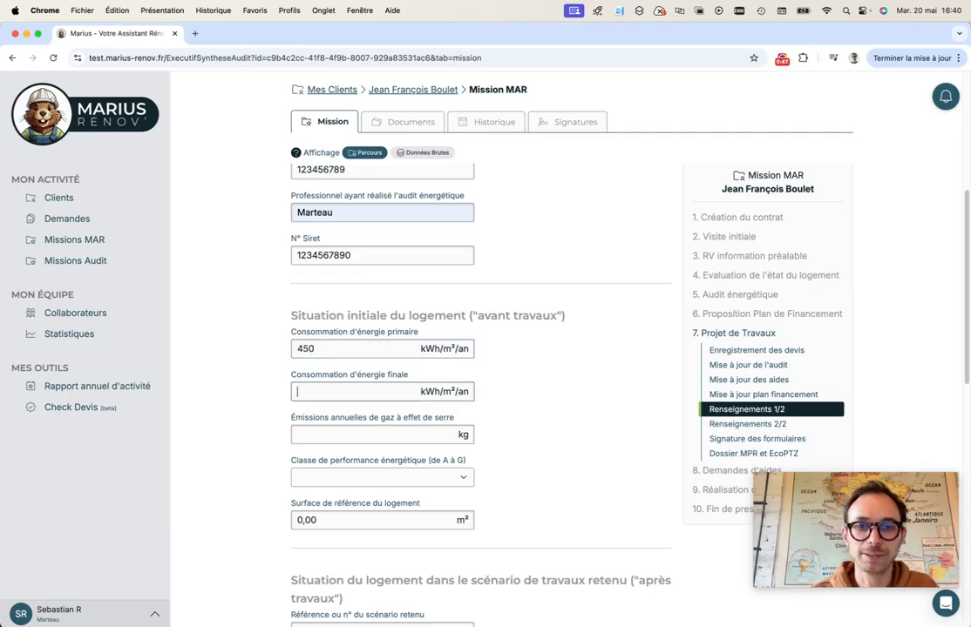
pyautogui.press('Tab')
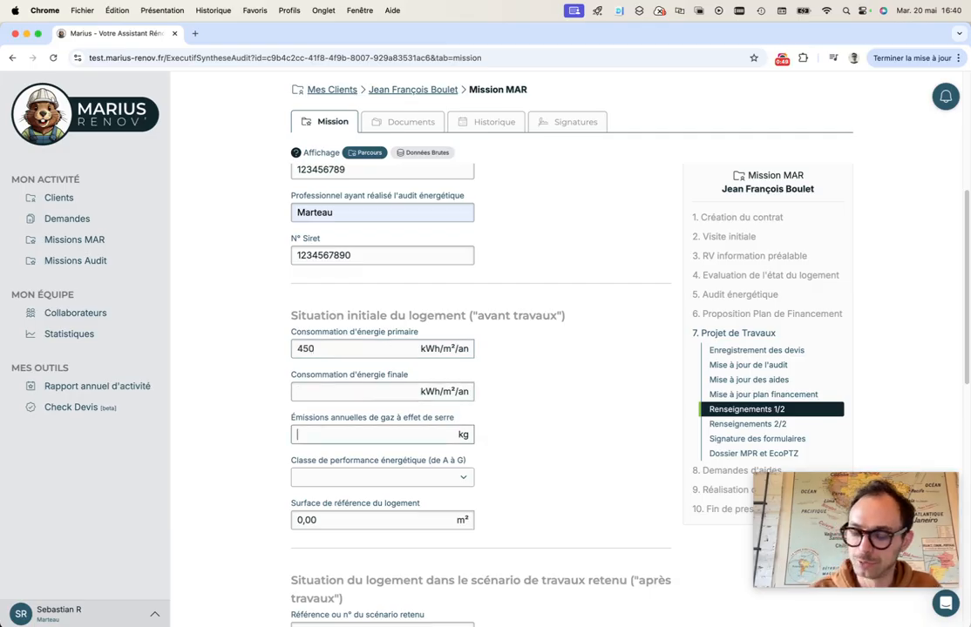
pyautogui.write('420')
pyautogui.click(389, 388)
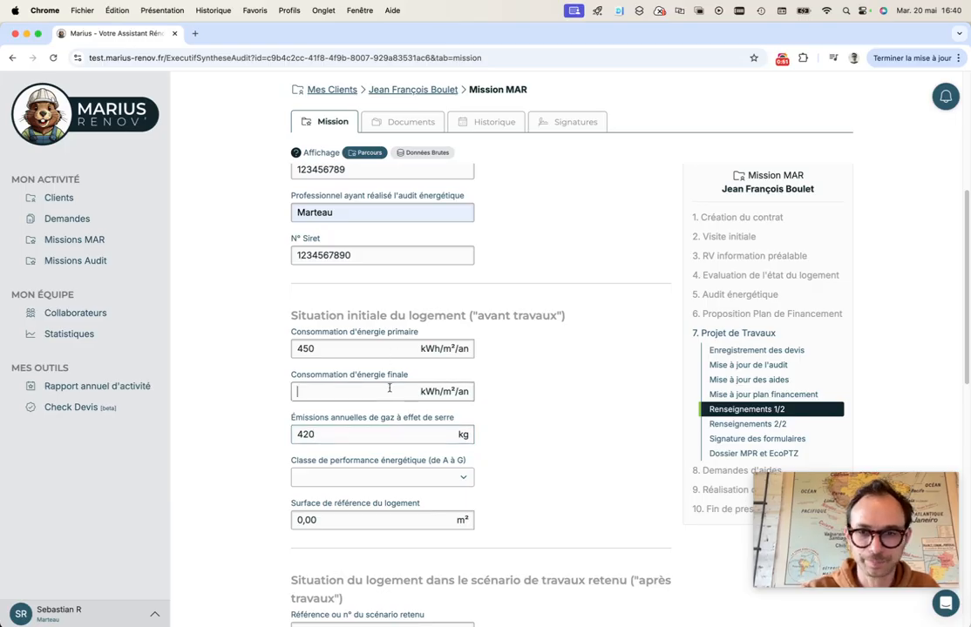
pyautogui.write('420')
pyautogui.doubleClick(384, 429)
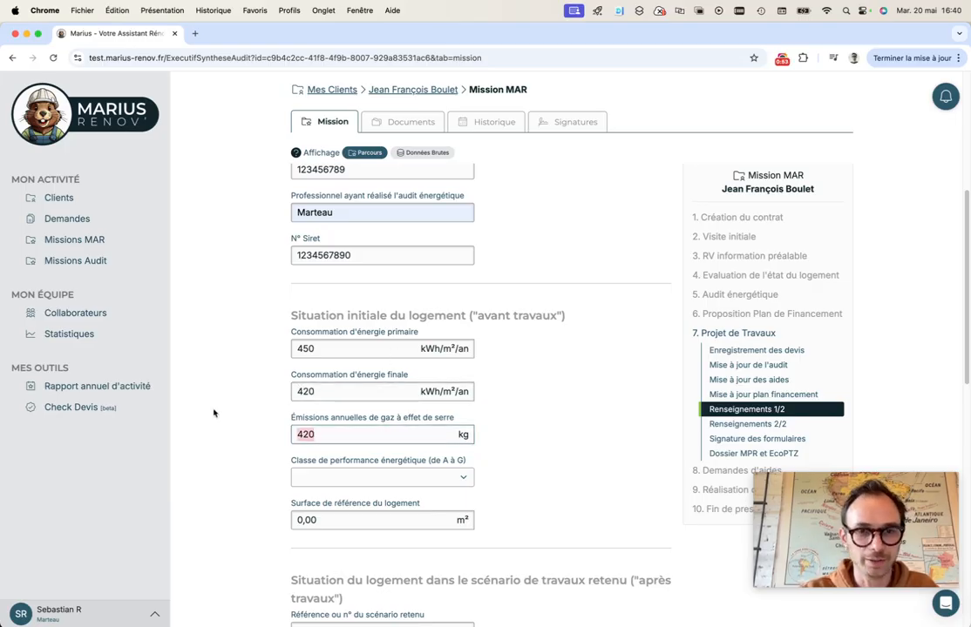
pyautogui.write('50')
pyautogui.click(314, 478)
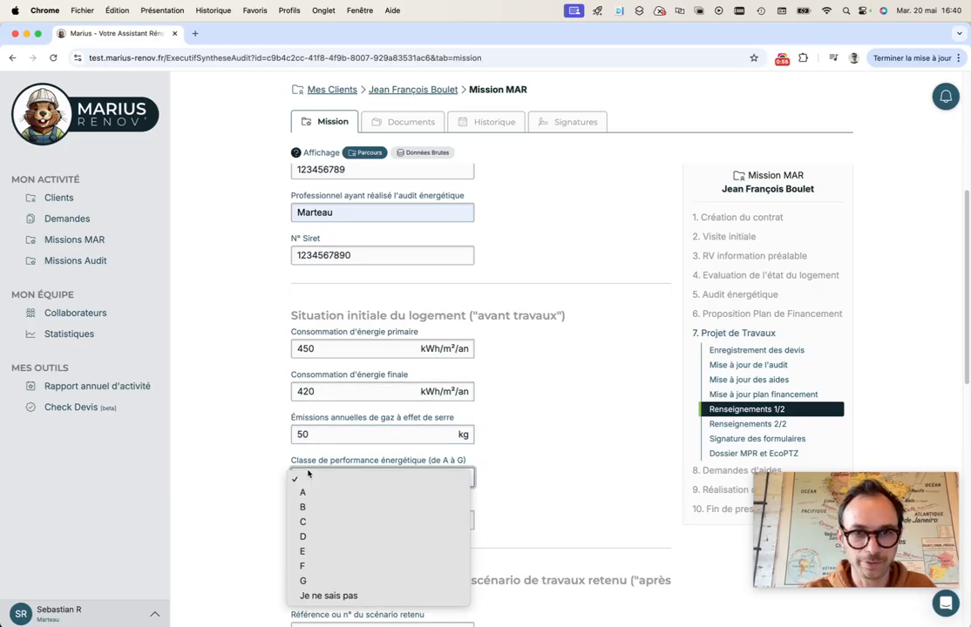
pyautogui.click(314, 567)
pyautogui.scroll(-1, 506, 505)
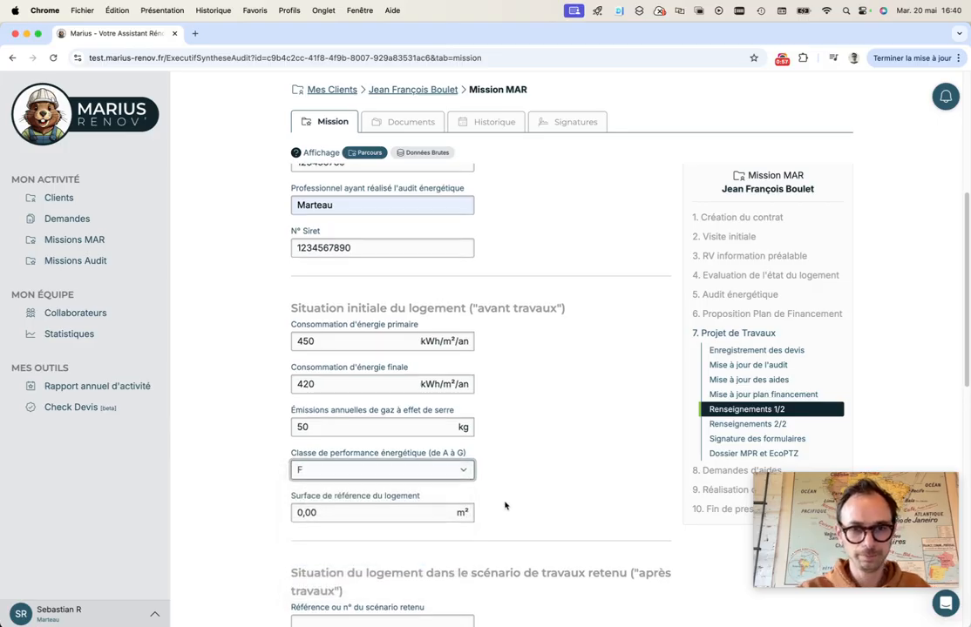
# Set the pre-works surface to 100 m², then scenario reference 1 with an 80% gain
pyautogui.write('100')
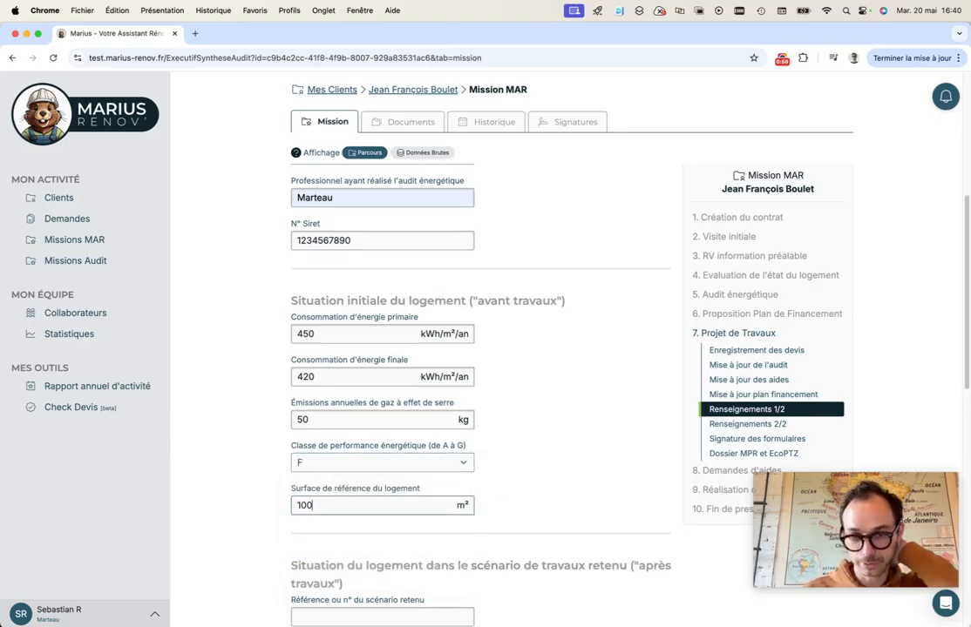
pyautogui.scroll(-5, 555, 409)
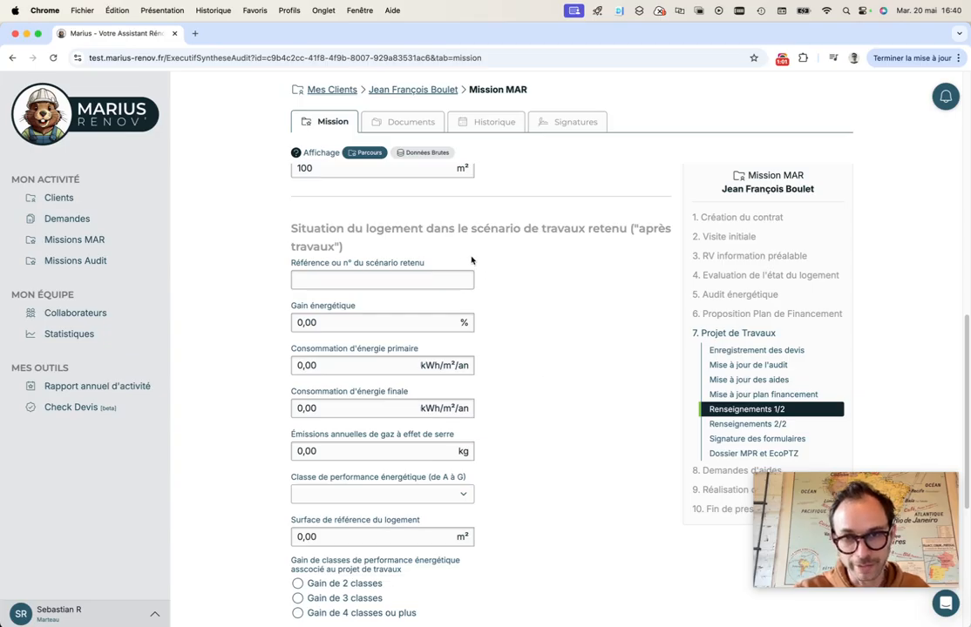
pyautogui.click(429, 282)
pyautogui.write('1')
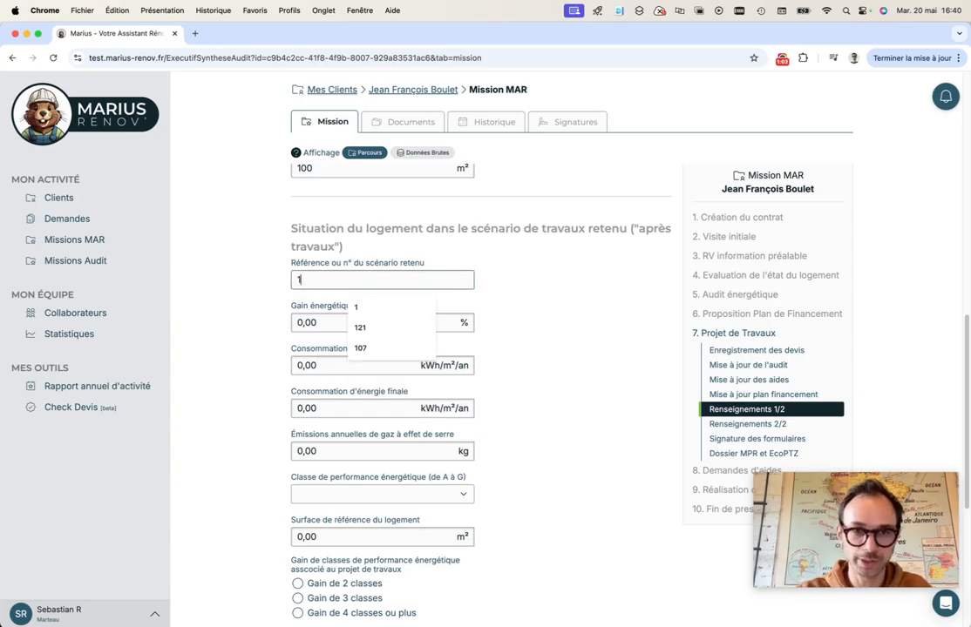
pyautogui.press('Tab')
pyautogui.write('80')
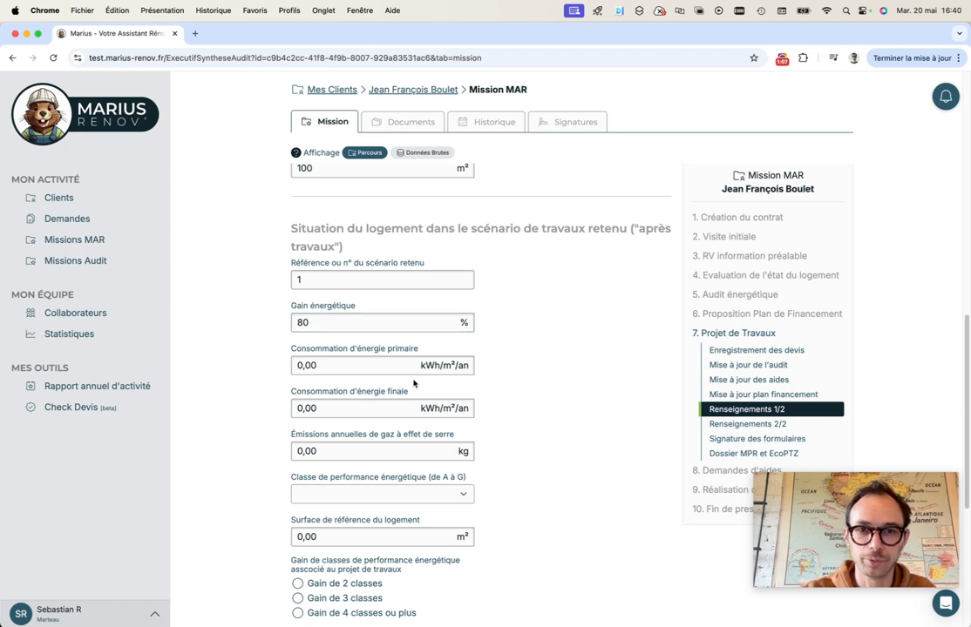
# Enter after-works consumptions 100 and 80 kWh/m²/an, emissions 2 kg and class B
pyautogui.click(339, 362)
pyautogui.press('BackSpace')
pyautogui.press('BackSpace')
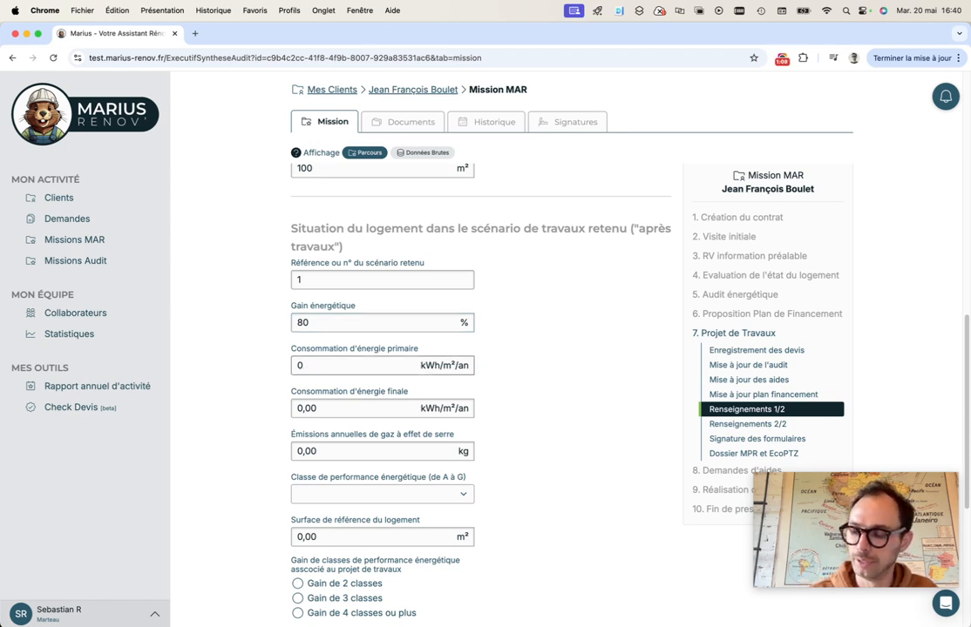
pyautogui.write('100')
pyautogui.press('Tab')
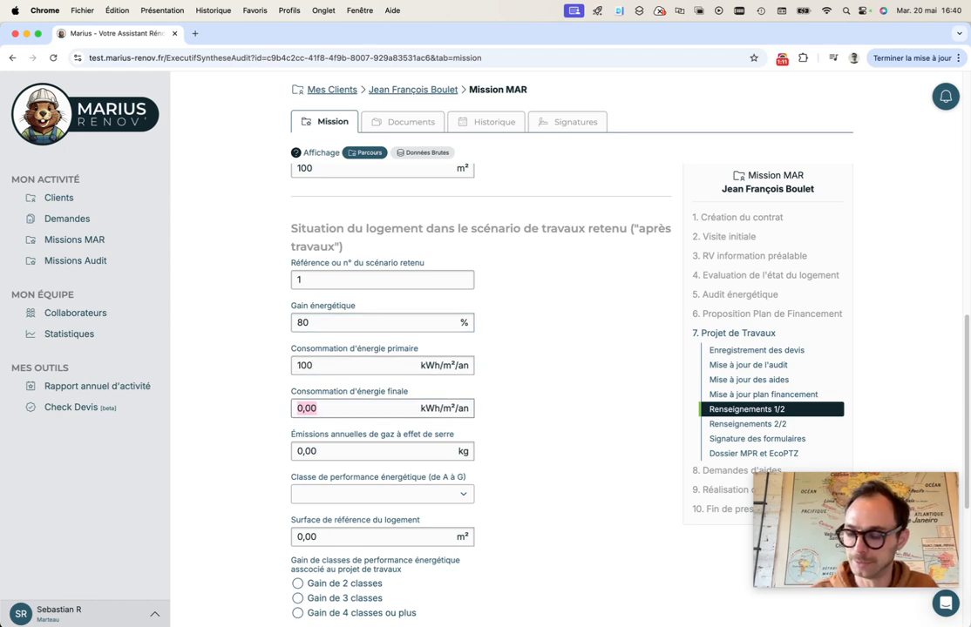
pyautogui.write('80')
pyautogui.press('Tab')
pyautogui.write('2')
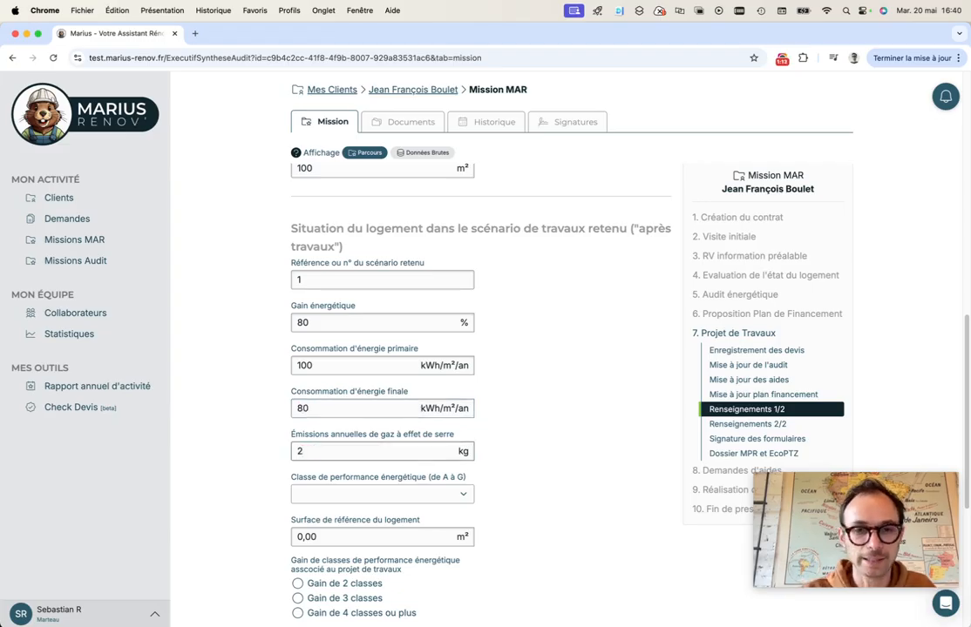
pyautogui.press('Tab')
pyautogui.press('Tab')
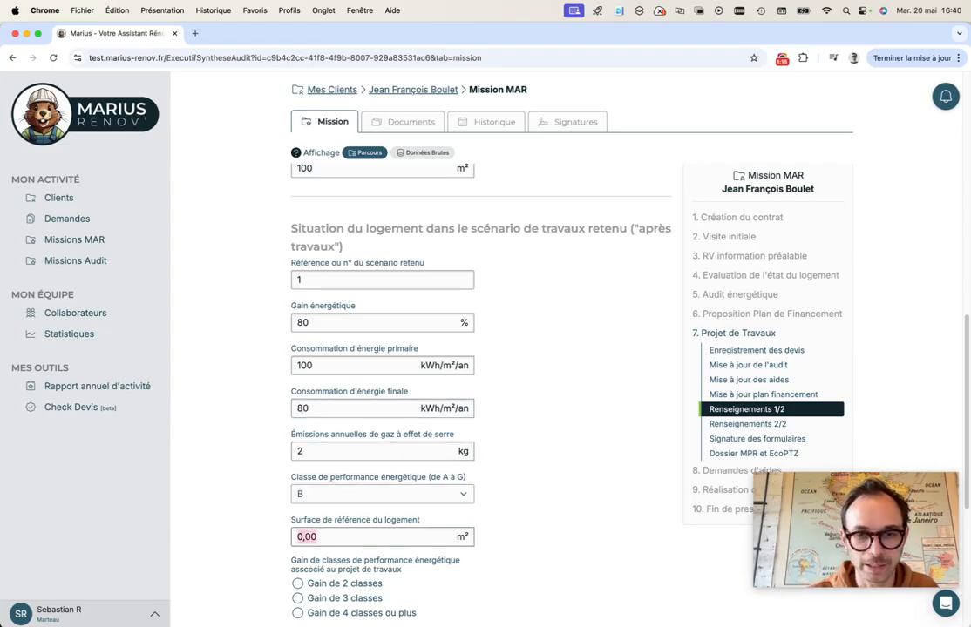
pyautogui.write('1')
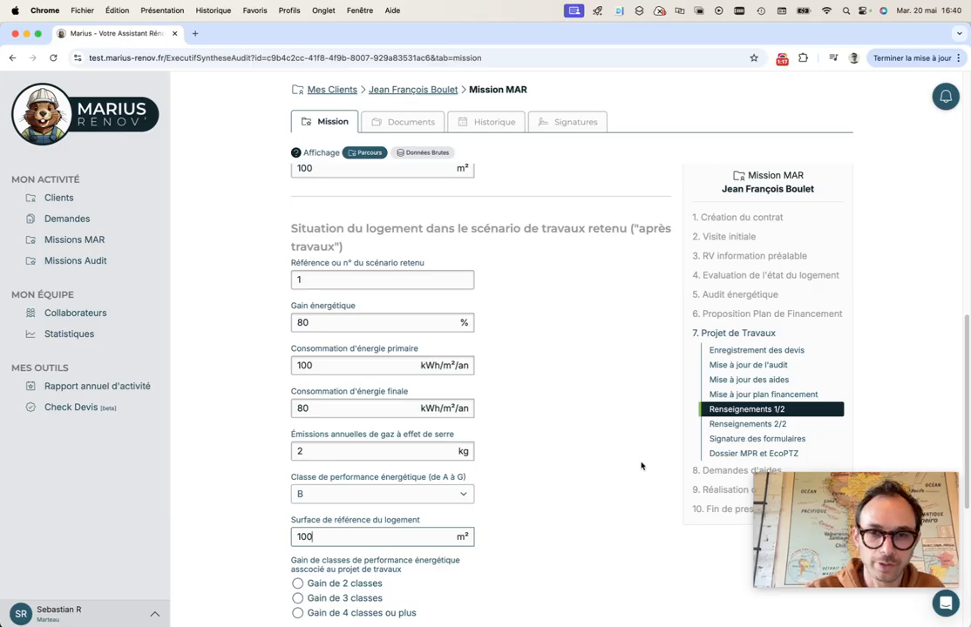
pyautogui.scroll(-3, 565, 458)
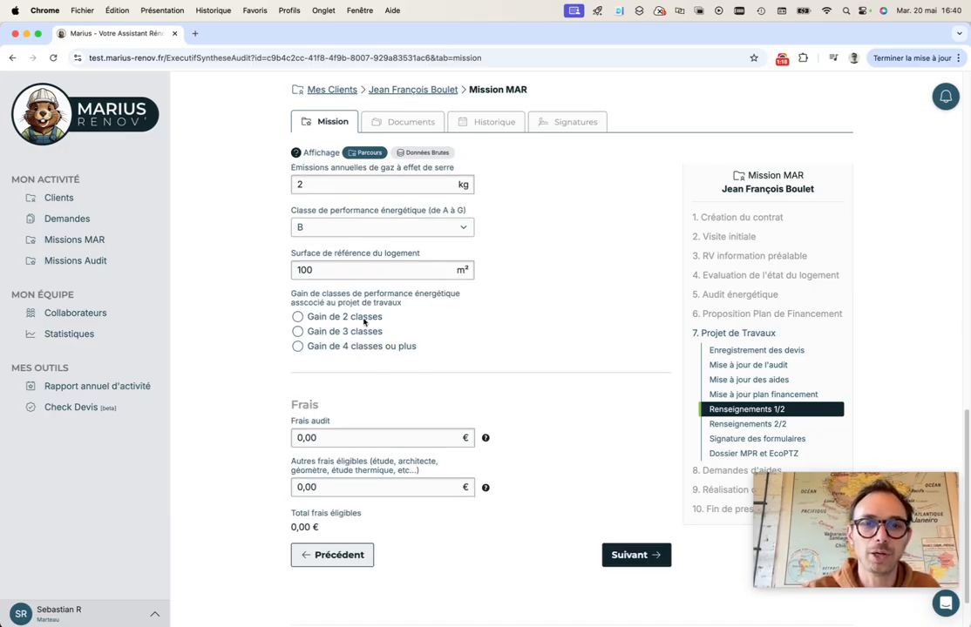
# Choose a gain of 4 classes or more, set audit and other fees to 1000 € each, and continue
pyautogui.click(301, 346)
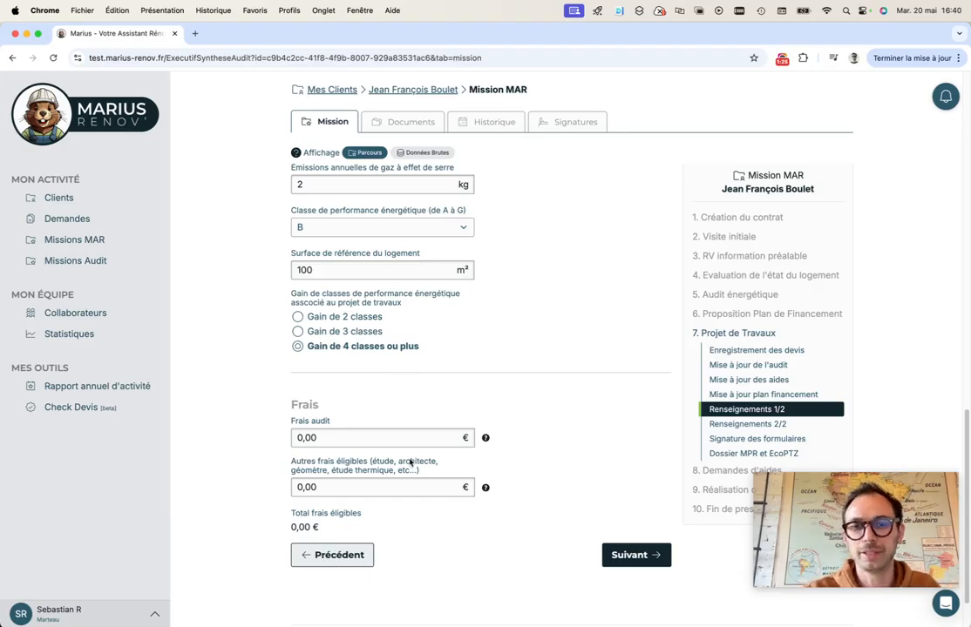
pyautogui.click(344, 440)
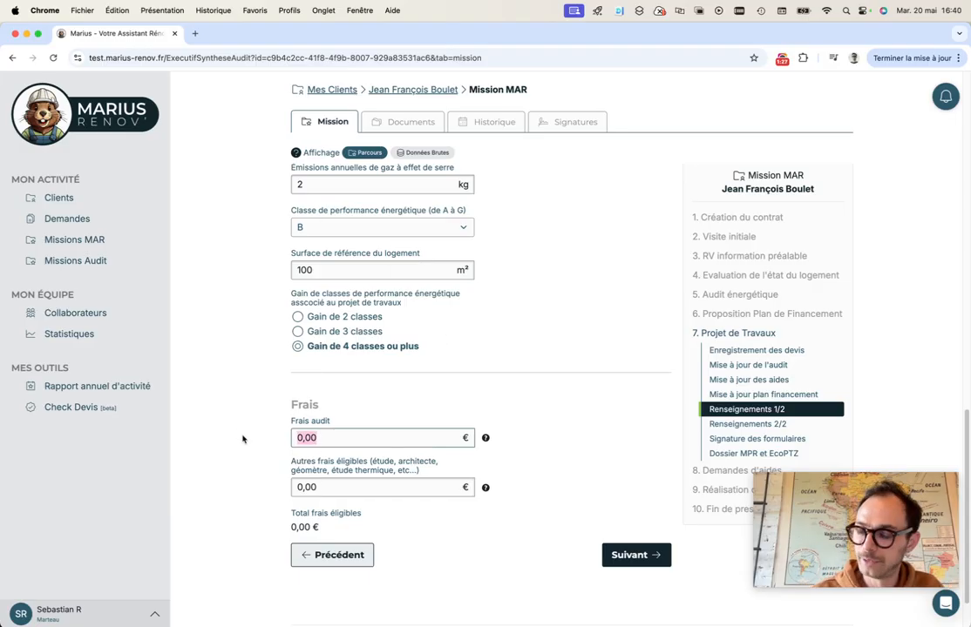
pyautogui.write('1000')
pyautogui.press('Tab')
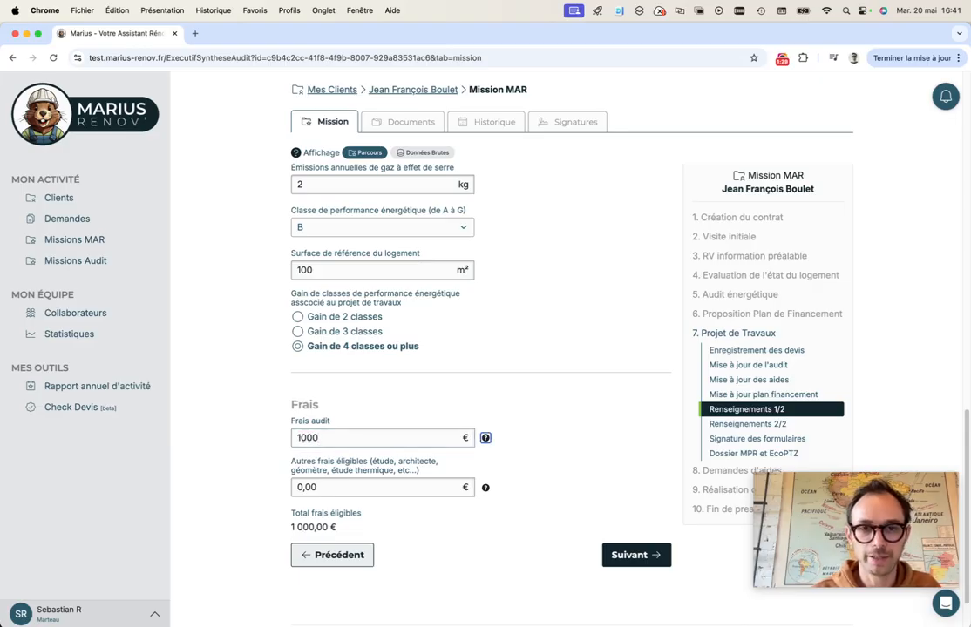
pyautogui.write('1000')
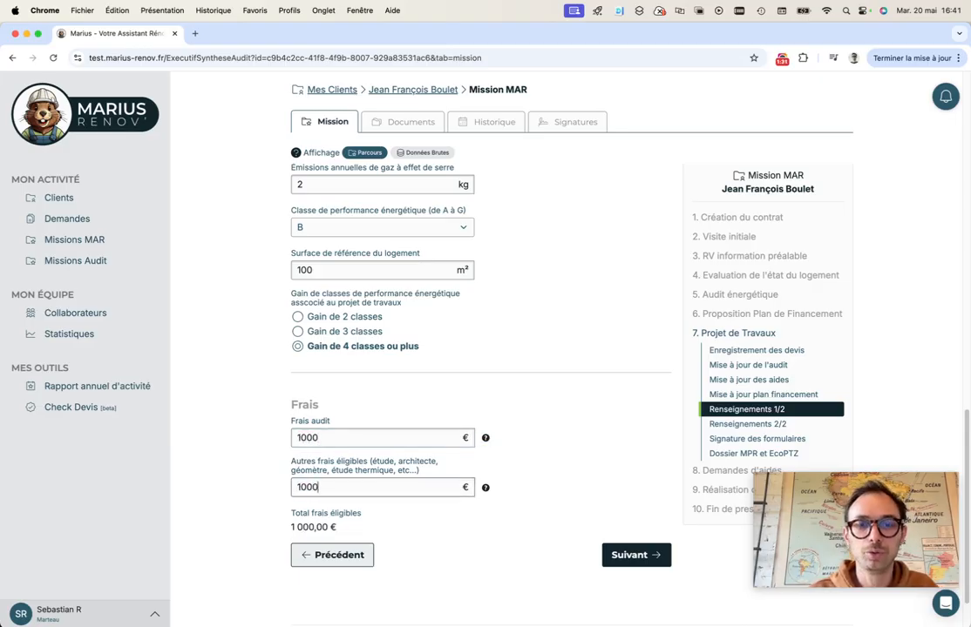
pyautogui.click(418, 433)
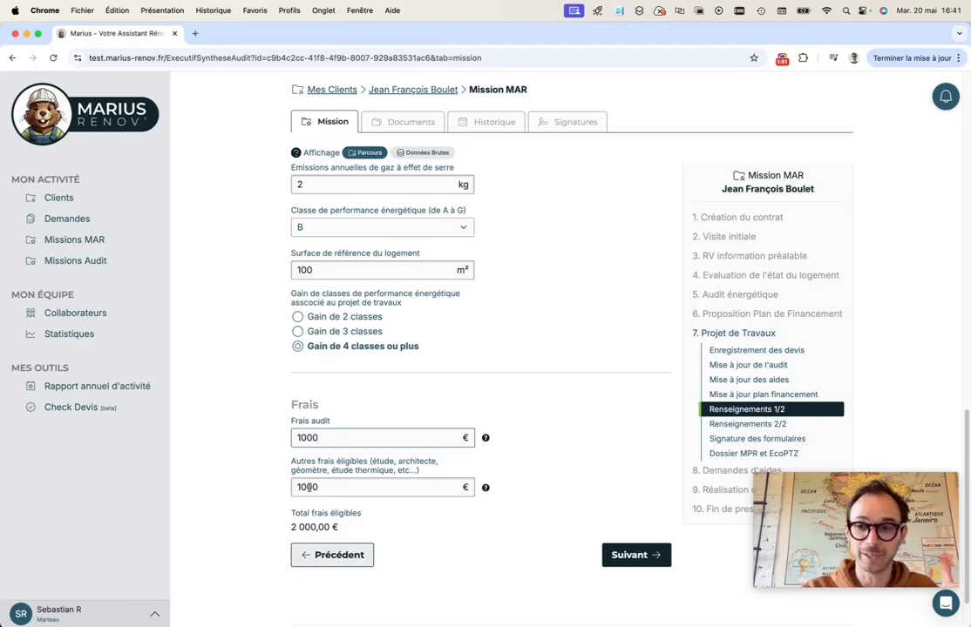
pyautogui.click(619, 555)
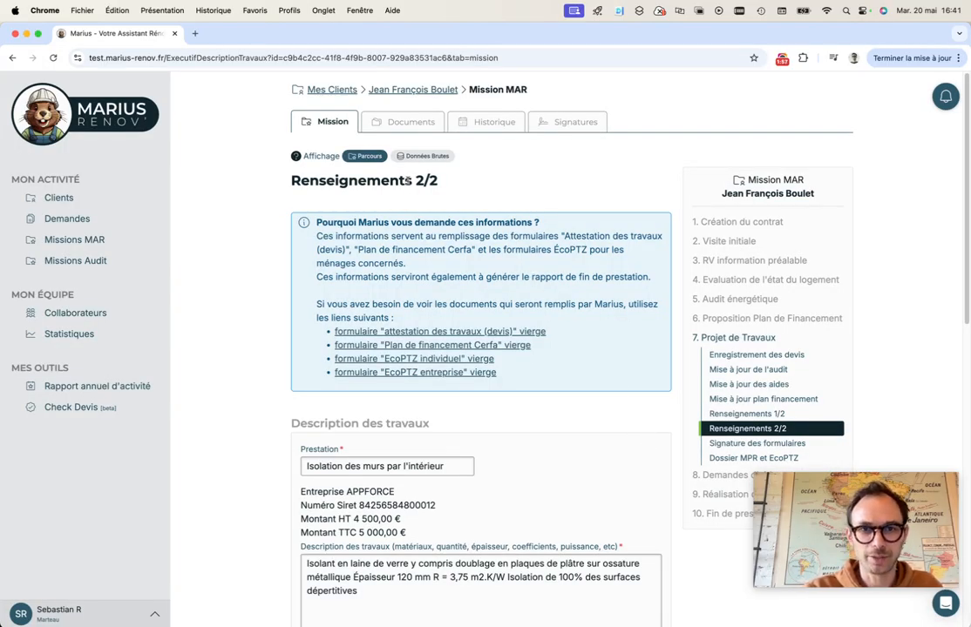
pyautogui.scroll(-3, 431, 247)
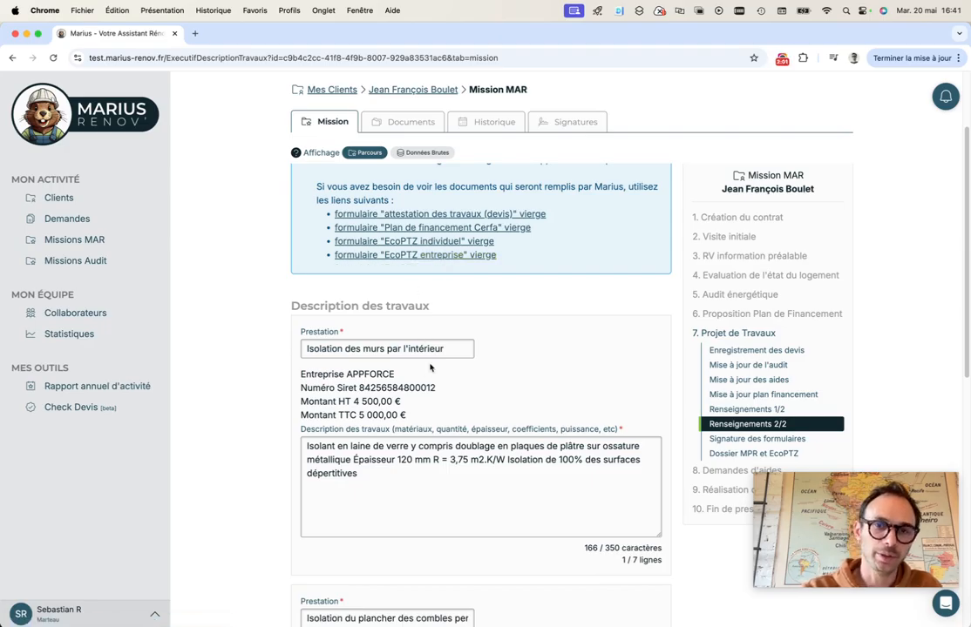
pyautogui.scroll(-3, 446, 377)
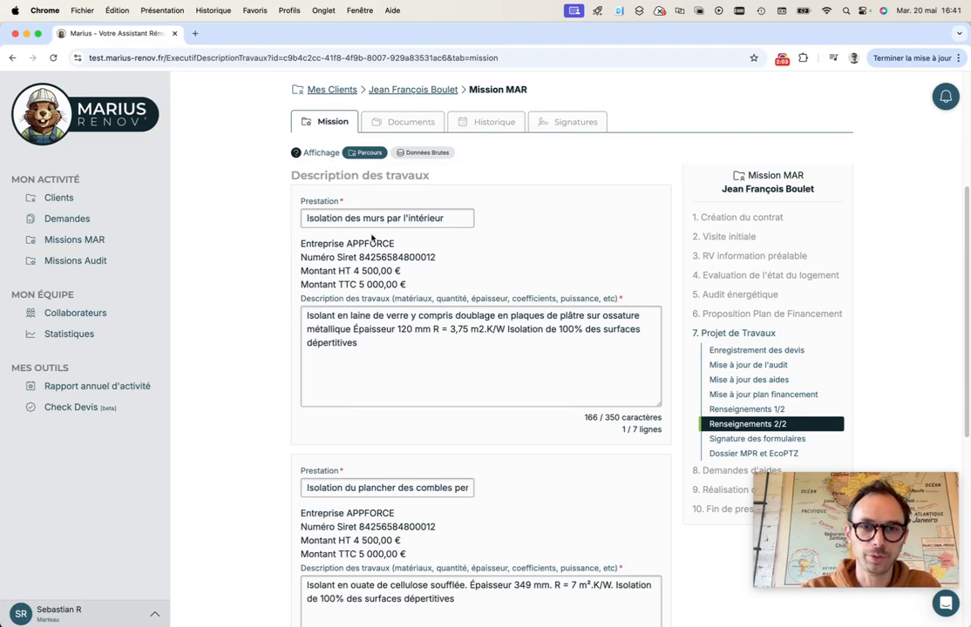
pyautogui.scroll(-1, 372, 343)
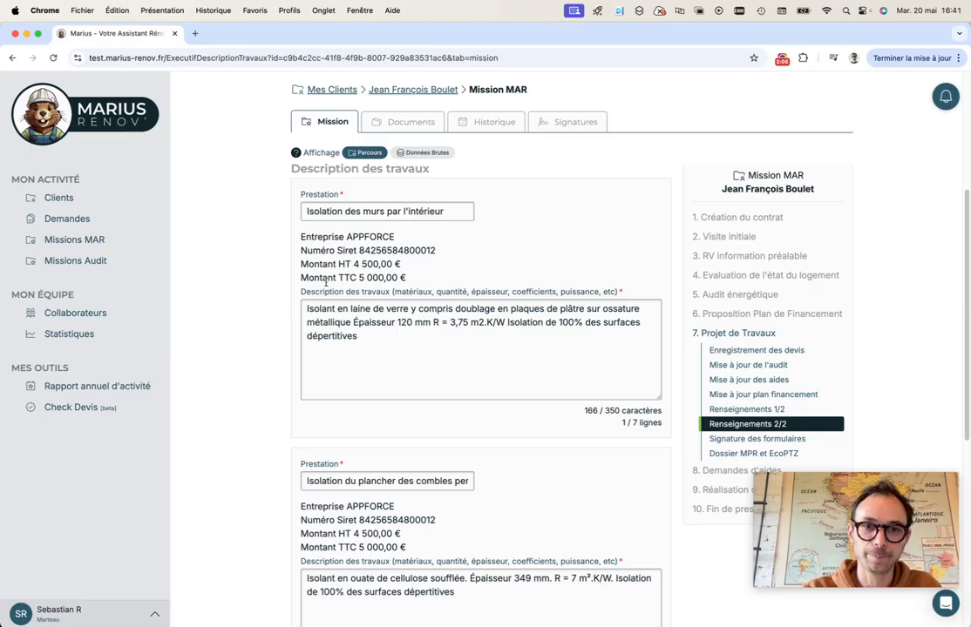
pyautogui.scroll(-4, 402, 337)
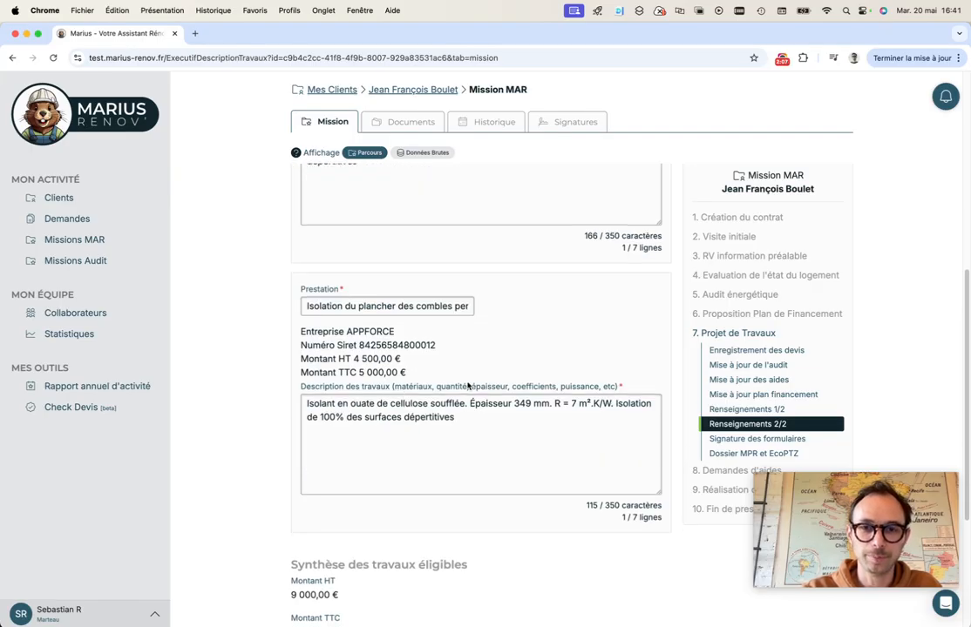
pyautogui.scroll(6, 461, 397)
pyautogui.scroll(-10, 397, 407)
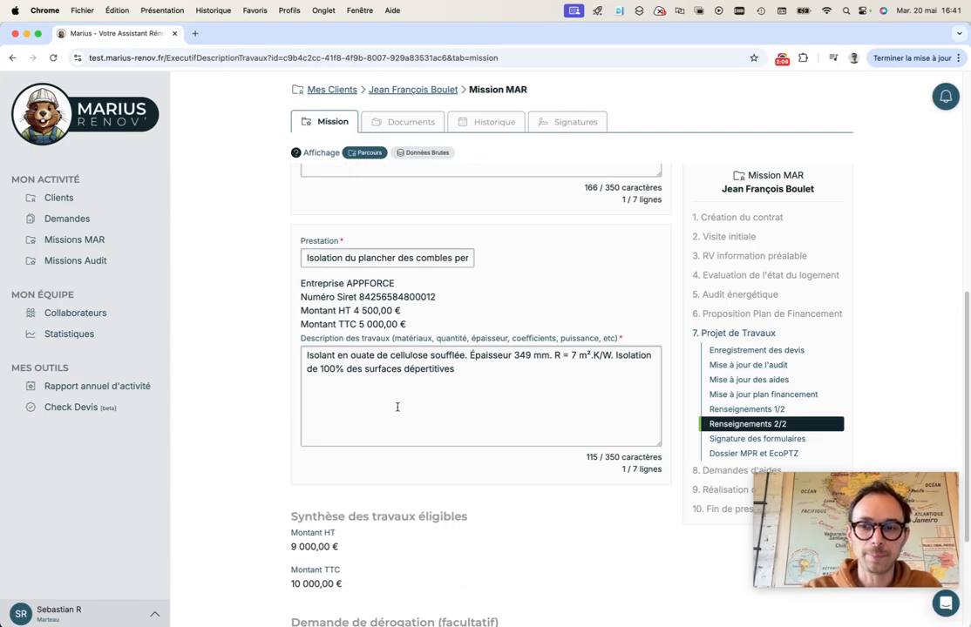
pyautogui.scroll(9, 397, 407)
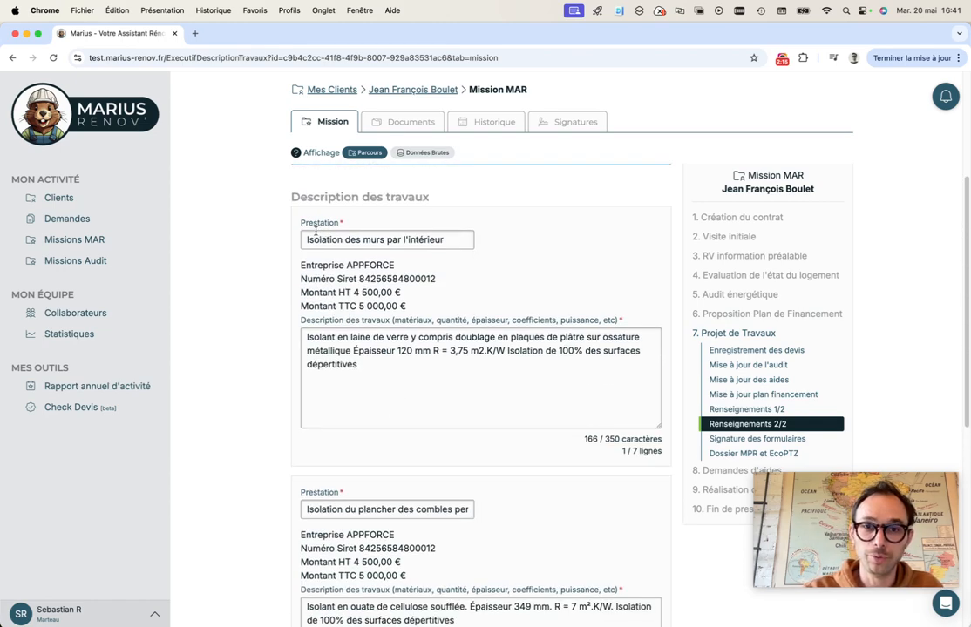
pyautogui.scroll(-3, 443, 405)
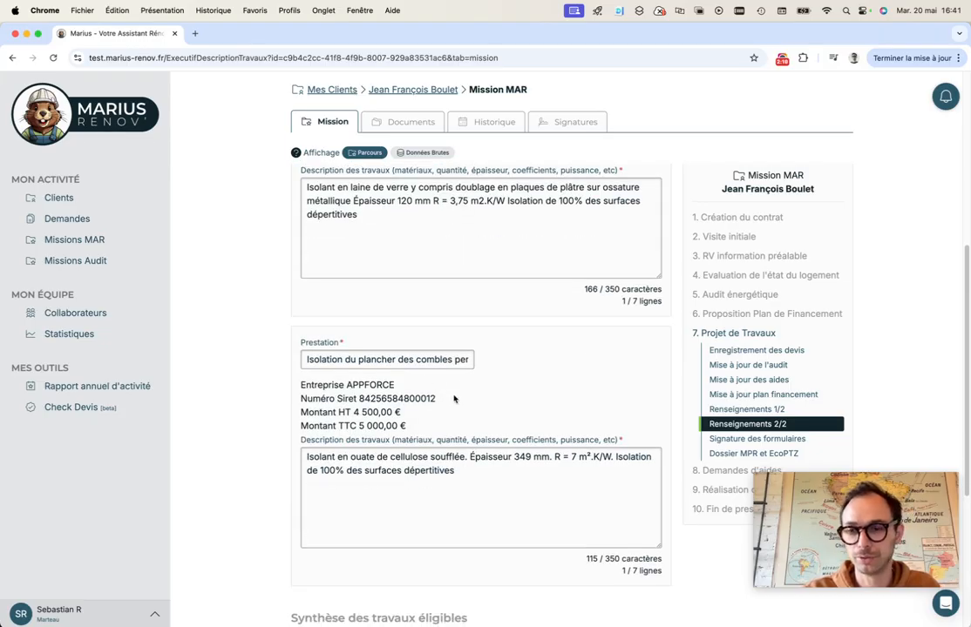
pyautogui.scroll(8, 453, 399)
pyautogui.scroll(-2, 453, 419)
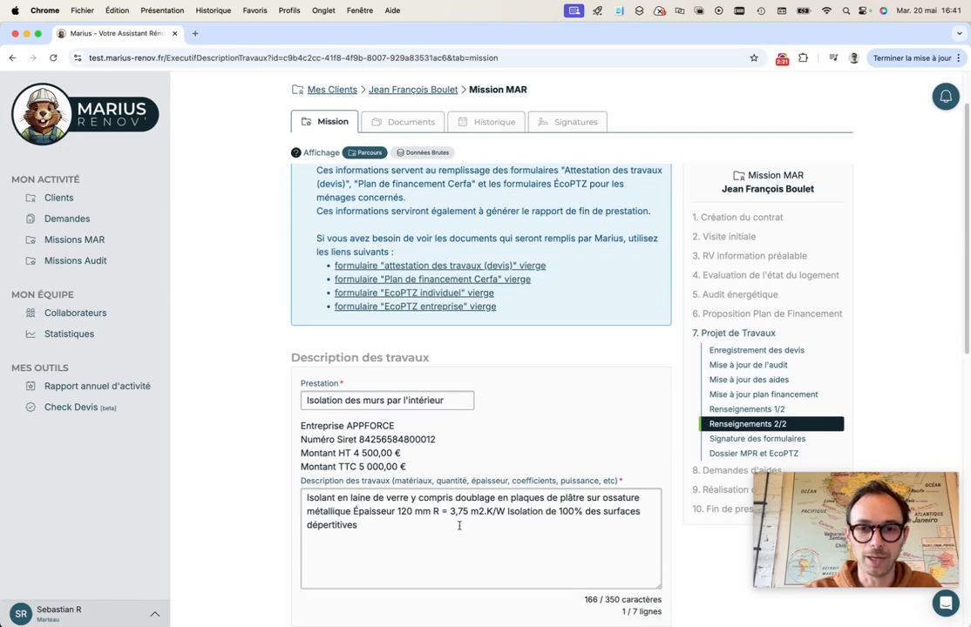
pyautogui.moveTo(462, 516); pyautogui.dragTo(465, 532)
pyautogui.click(441, 515)
pyautogui.click(453, 544)
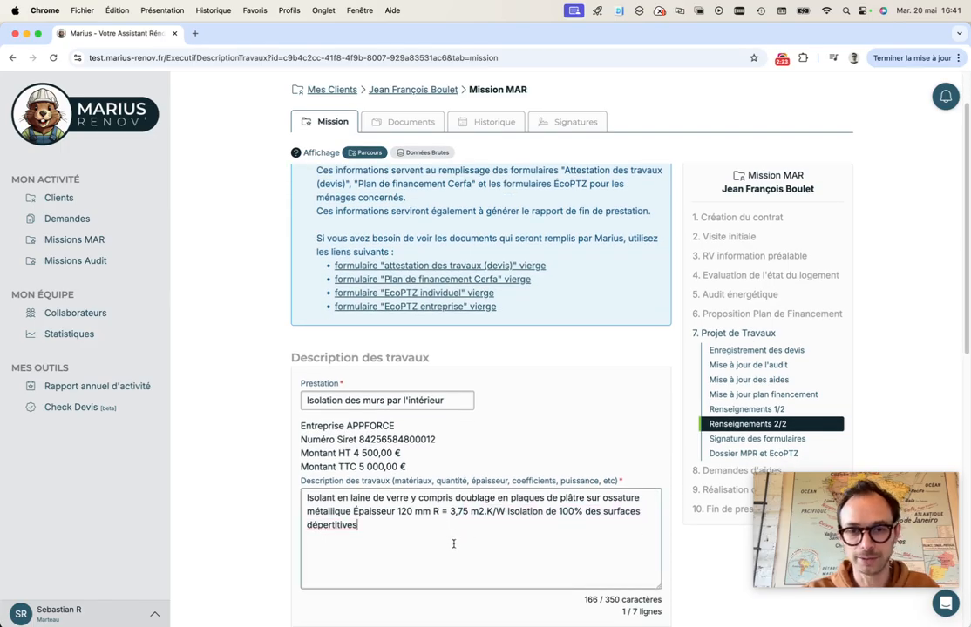
pyautogui.write('DCJNQSCVMJO')
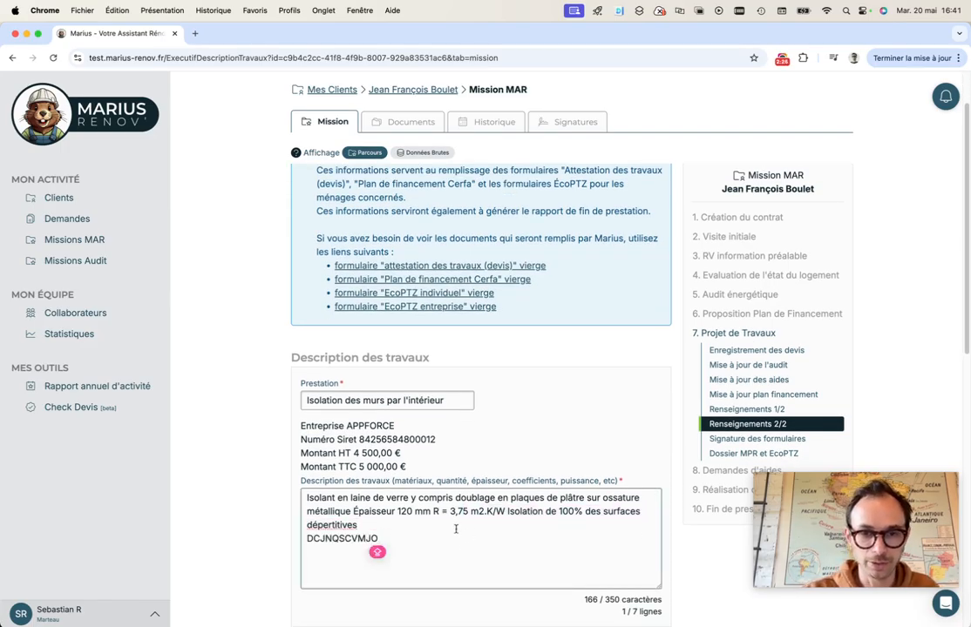
pyautogui.doubleClick(303, 539)
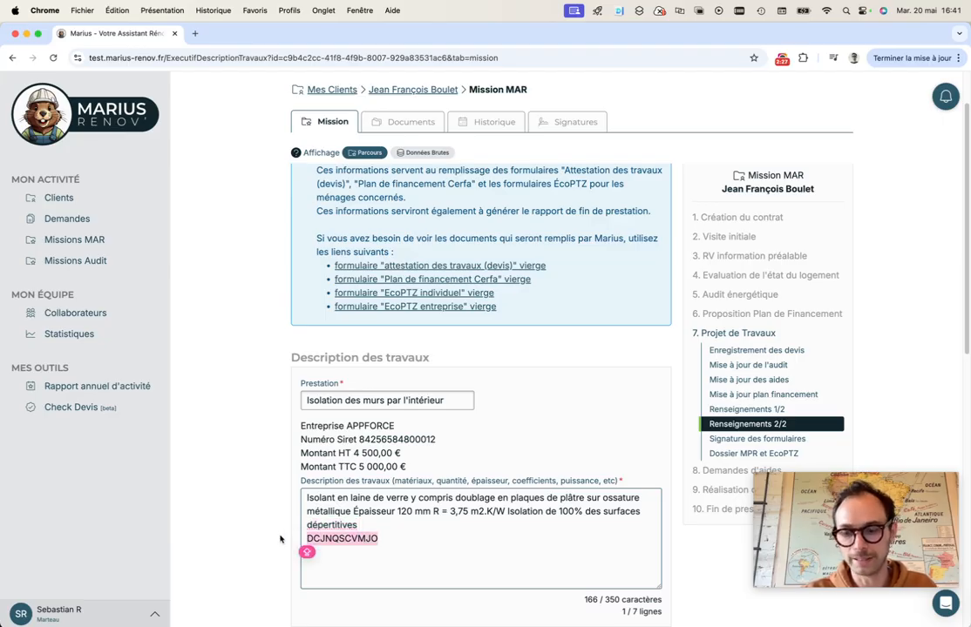
pyautogui.press('BackSpace')
pyautogui.press('BackSpace')
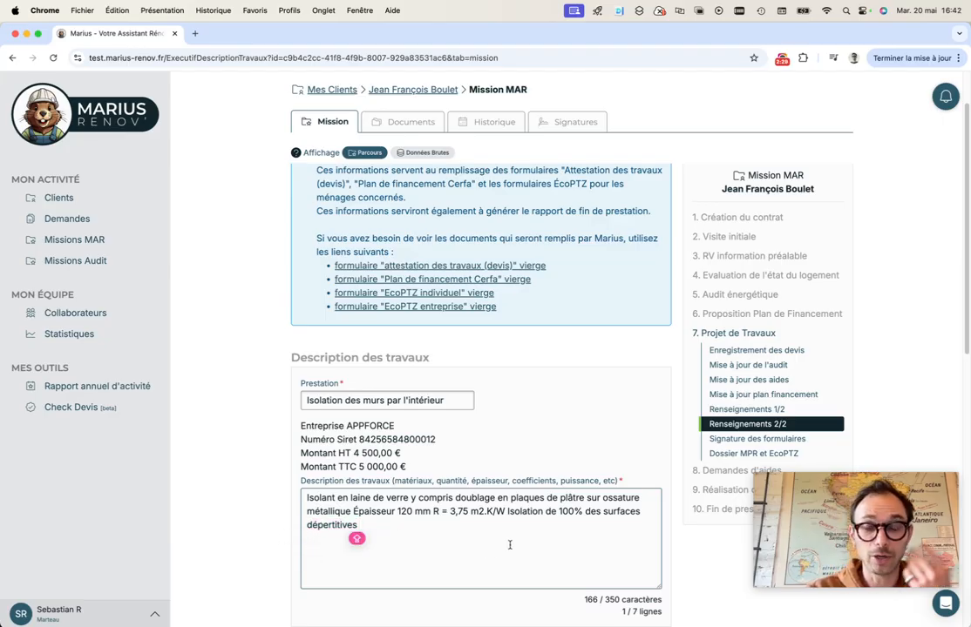
pyautogui.scroll(-5, 508, 546)
pyautogui.scroll(-4, 510, 545)
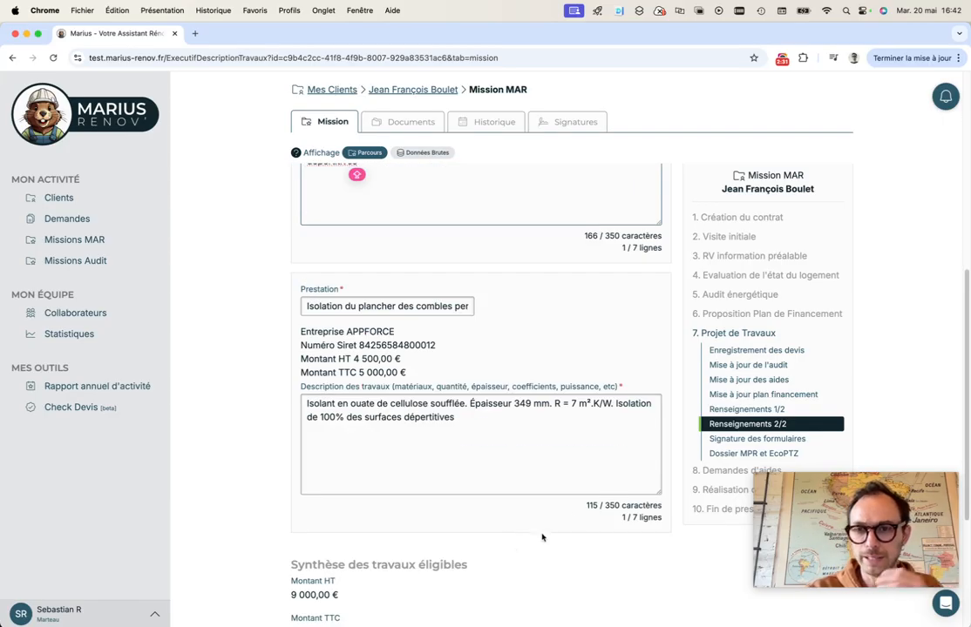
pyautogui.scroll(-3, 589, 507)
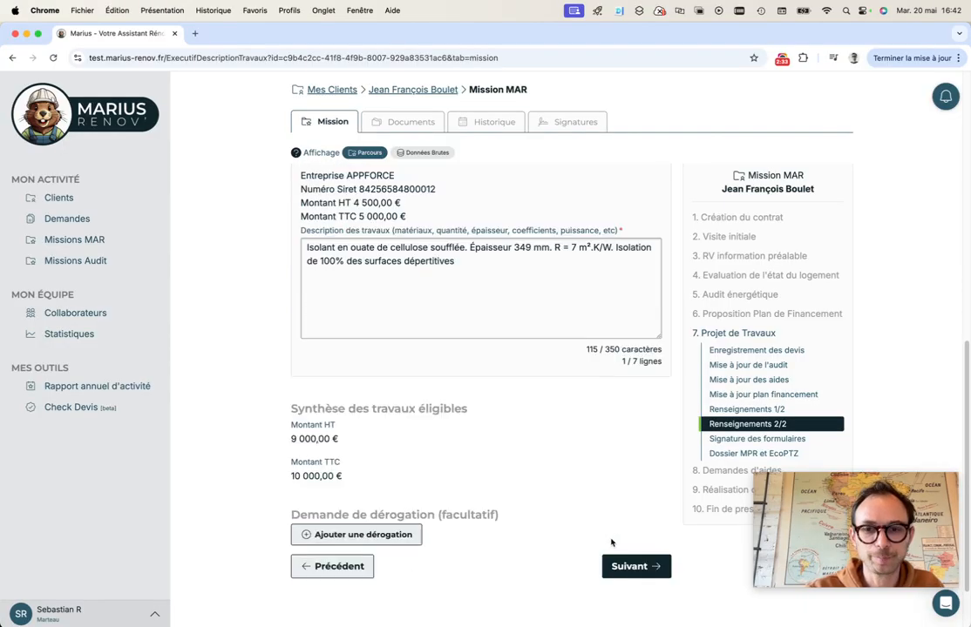
pyautogui.scroll(-2, 401, 536)
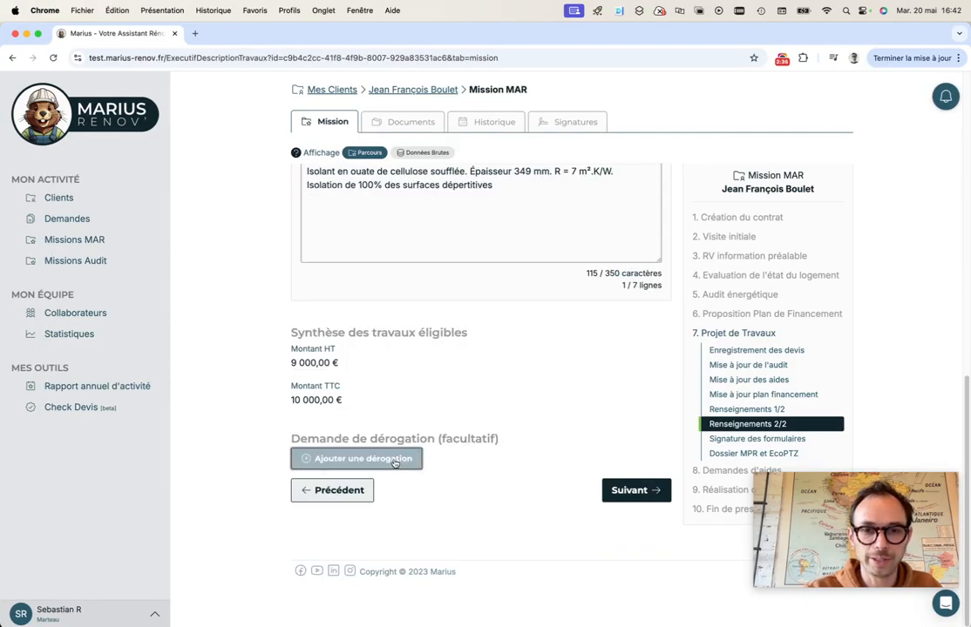
# Add then remove an empty derogation request, and continue to Signature des formulaires
pyautogui.click(387, 459)
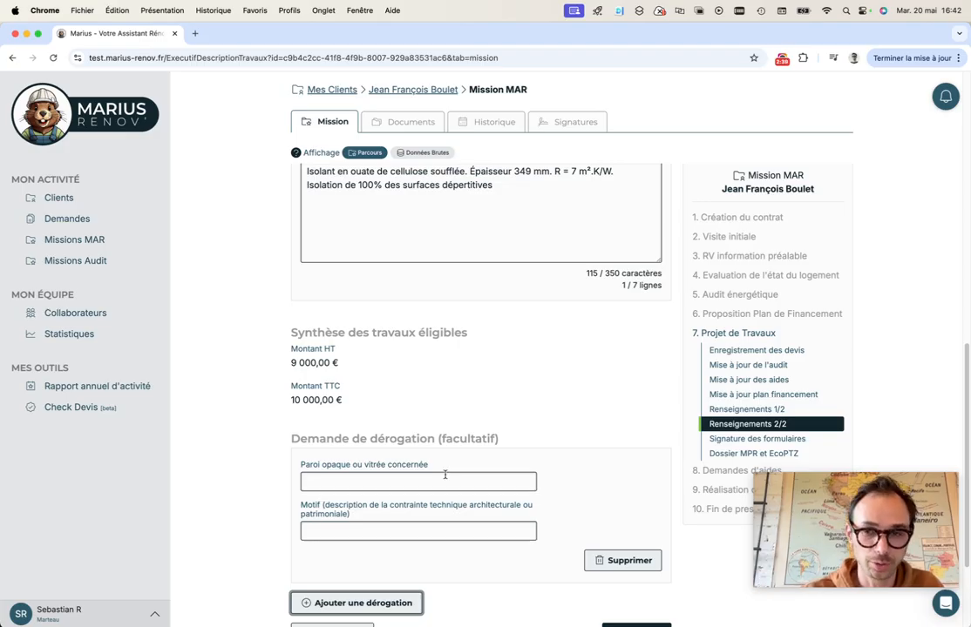
pyautogui.click(432, 484)
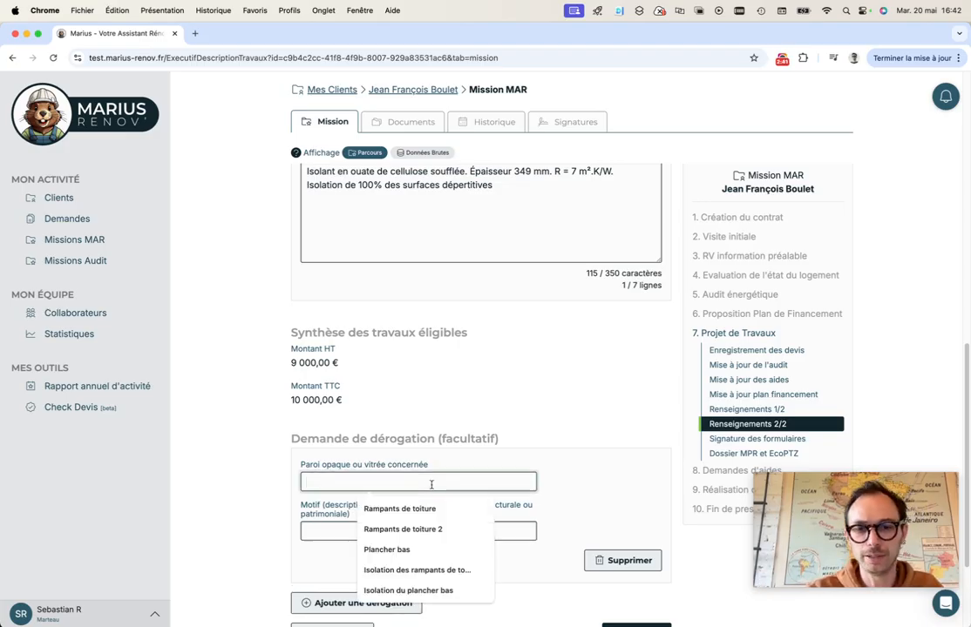
pyautogui.click(299, 468)
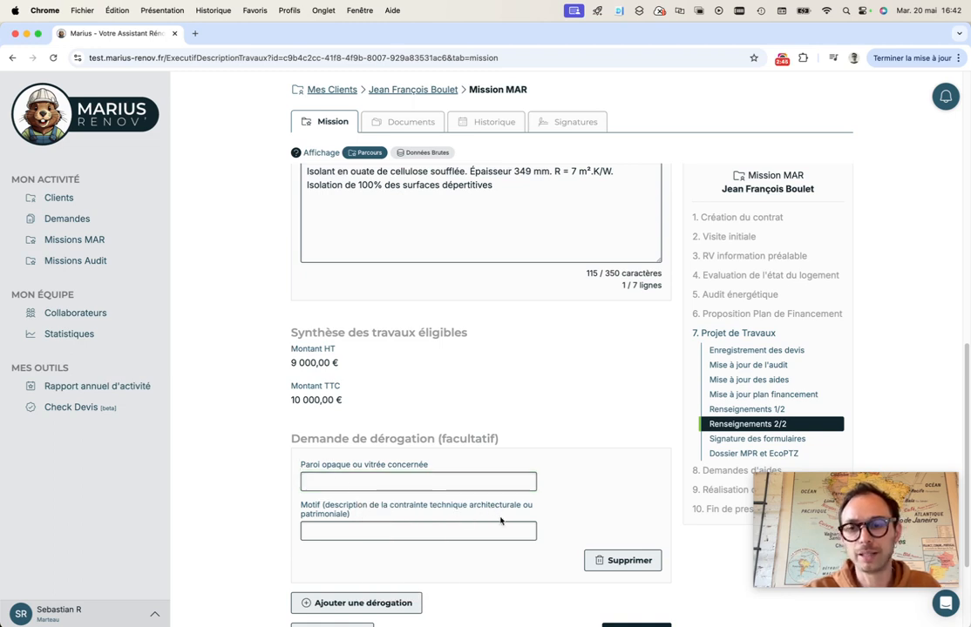
pyautogui.click(337, 529)
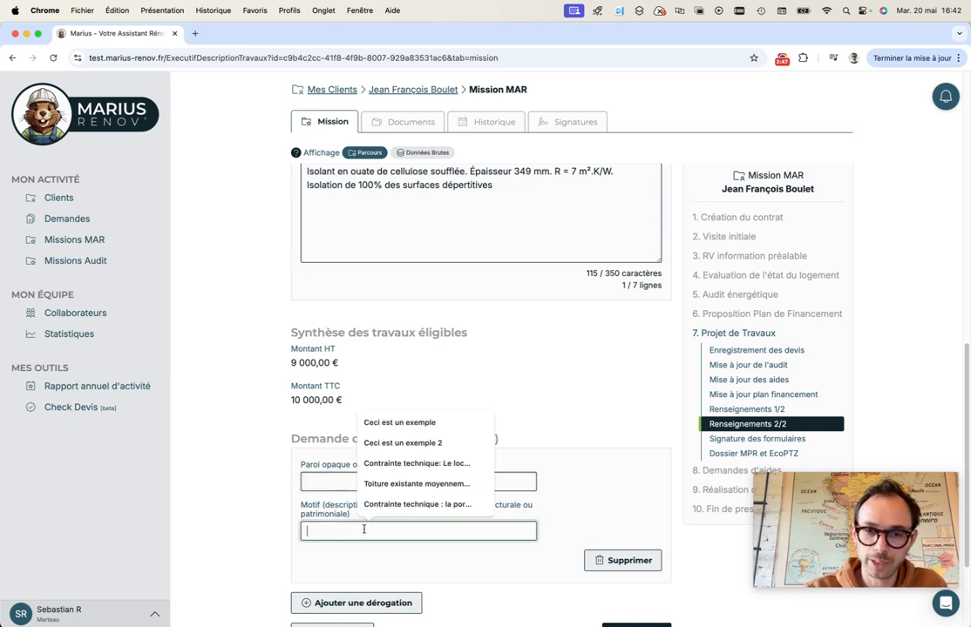
pyautogui.click(539, 517)
pyautogui.scroll(-2, 620, 553)
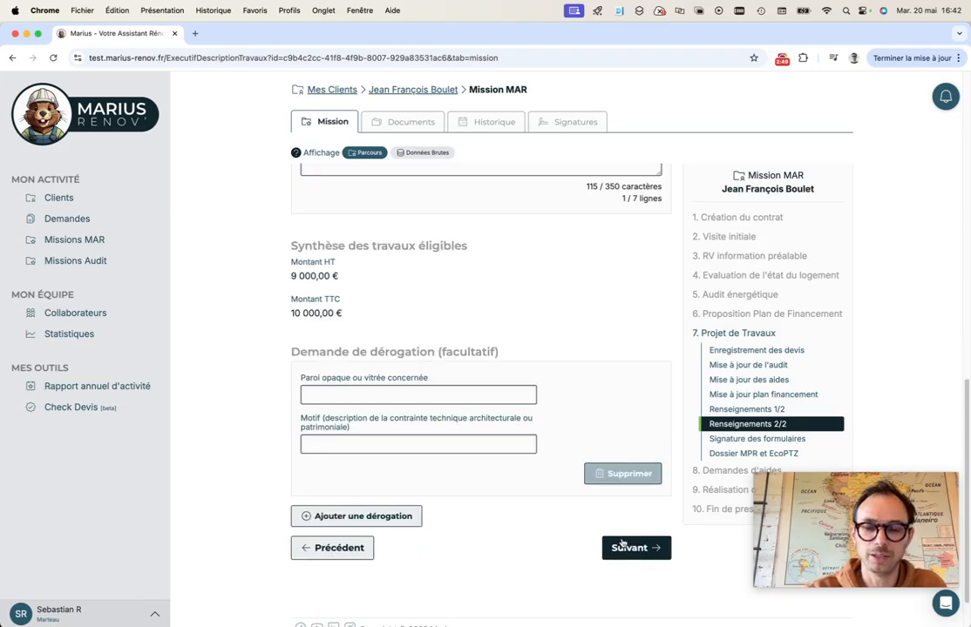
pyautogui.click(633, 474)
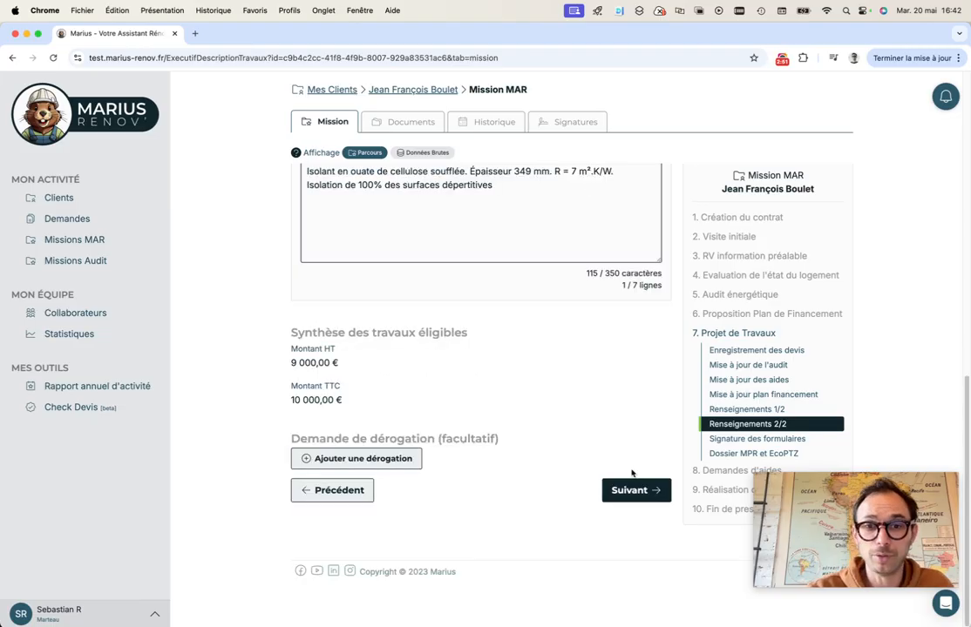
pyautogui.click(635, 492)
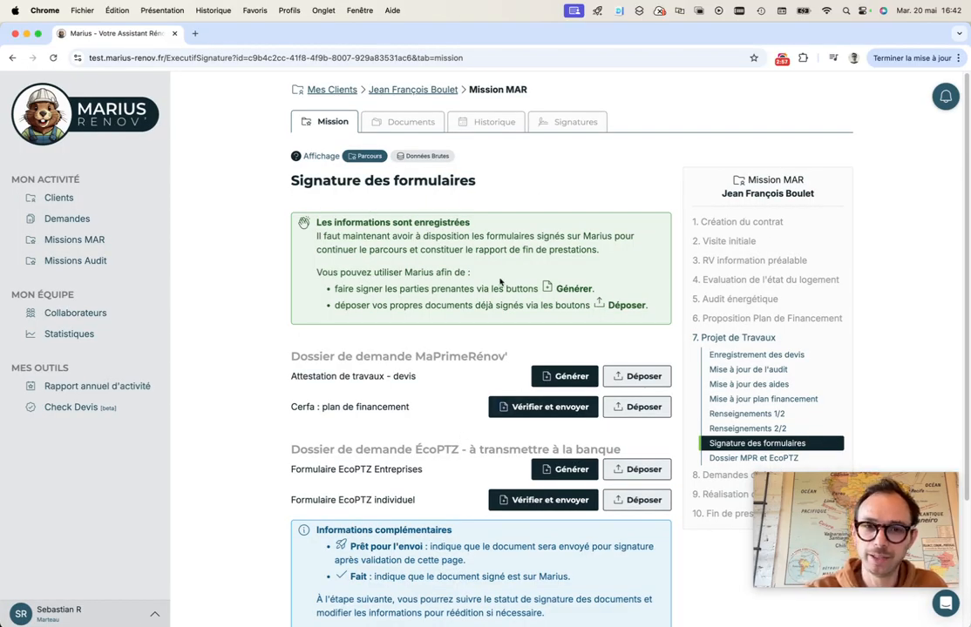
# Generate the Attestation de travaux – devis and sign it with the MAR signature and company stamp
pyautogui.scroll(-2, 494, 398)
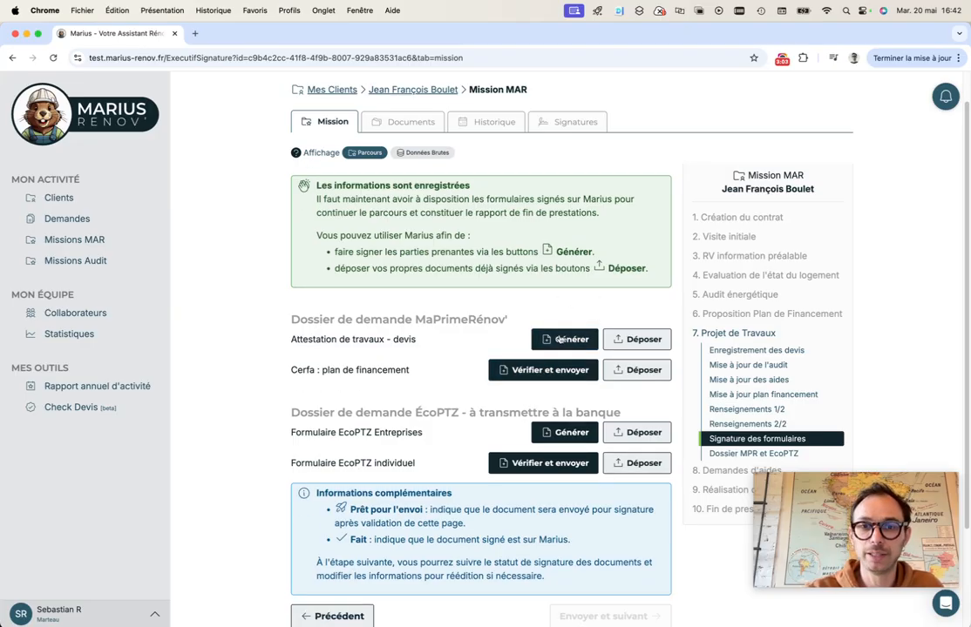
pyautogui.click(570, 338)
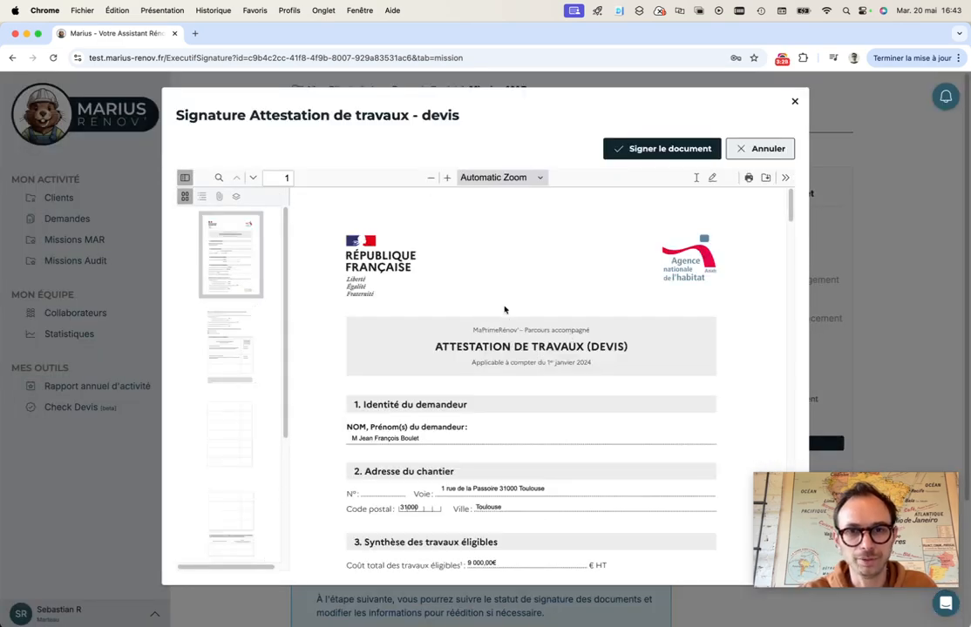
pyautogui.scroll(-8, 533, 292)
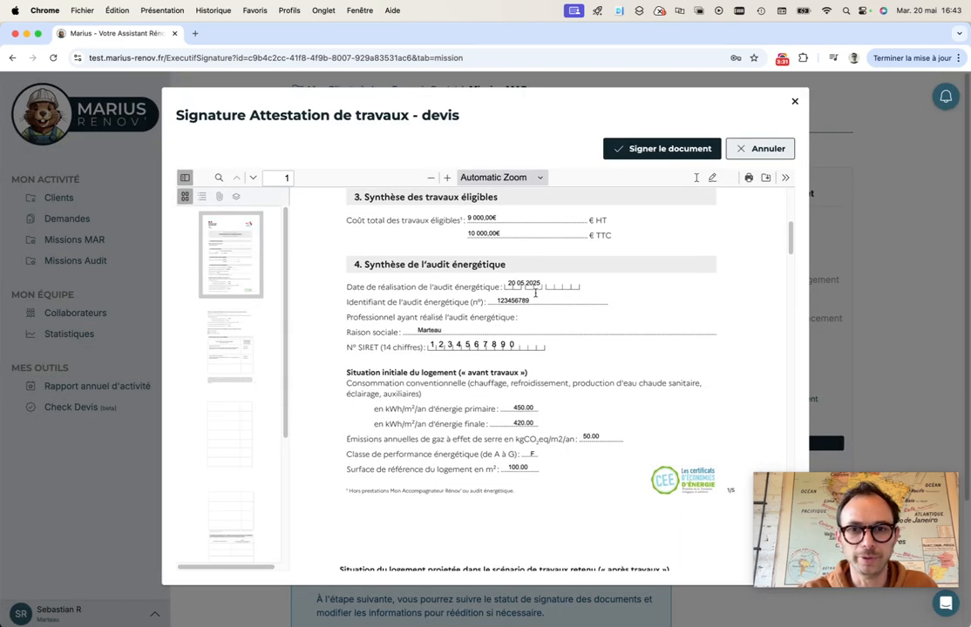
pyautogui.scroll(-10, 538, 296)
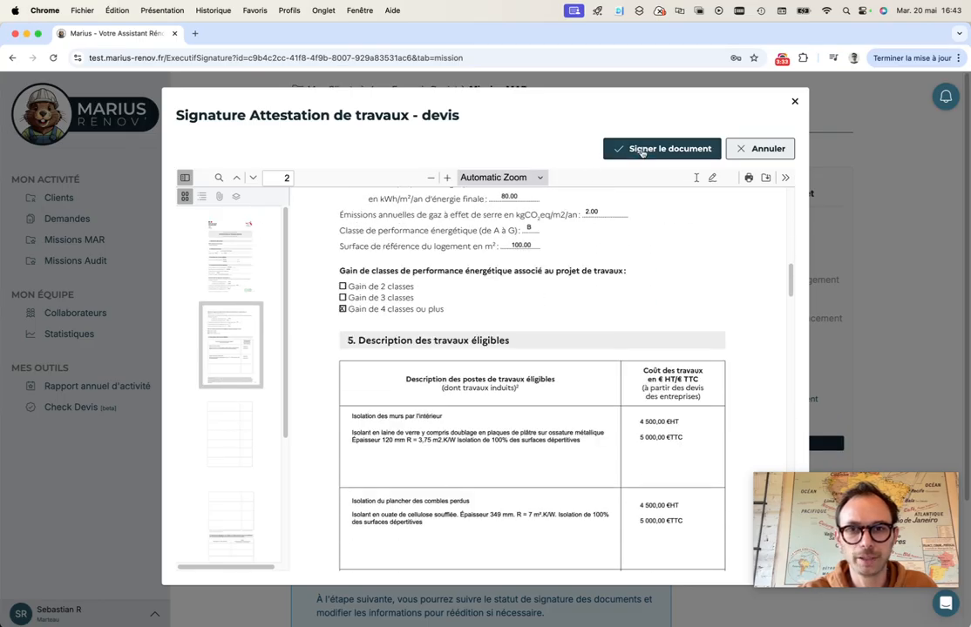
pyautogui.click(640, 150)
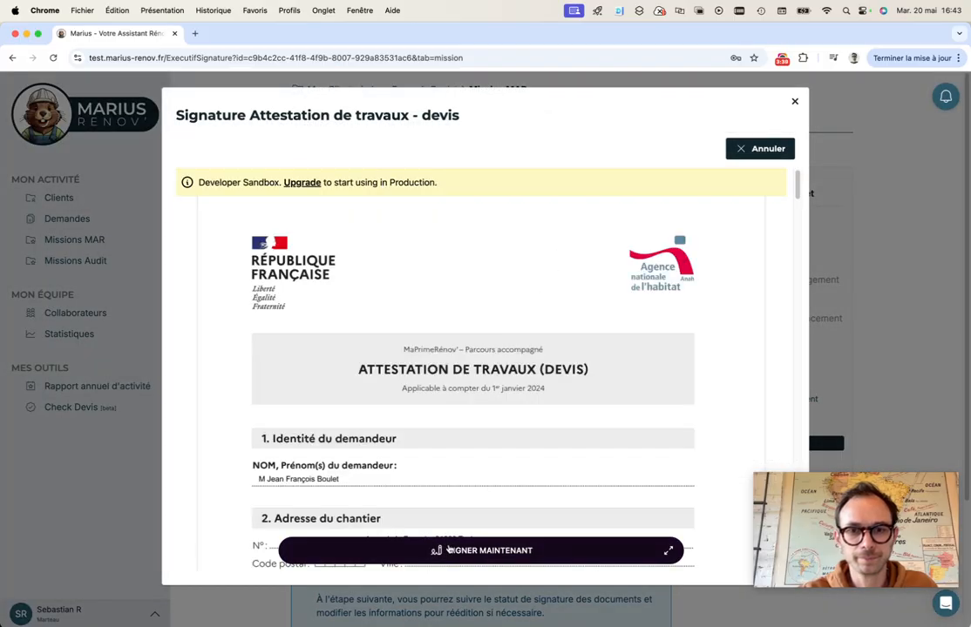
pyautogui.click(442, 548)
pyautogui.moveTo(396, 444)
pyautogui.mouseDown()
pyautogui.moveTo(481, 421)
pyautogui.moveTo(518, 446)
pyautogui.mouseUp()
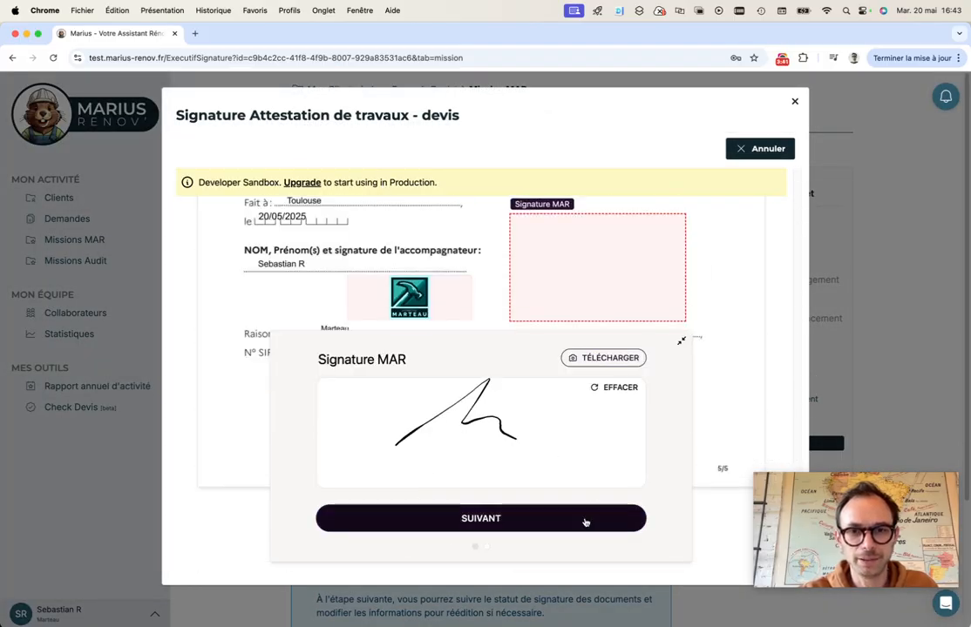
pyautogui.click(523, 518)
pyautogui.click(552, 520)
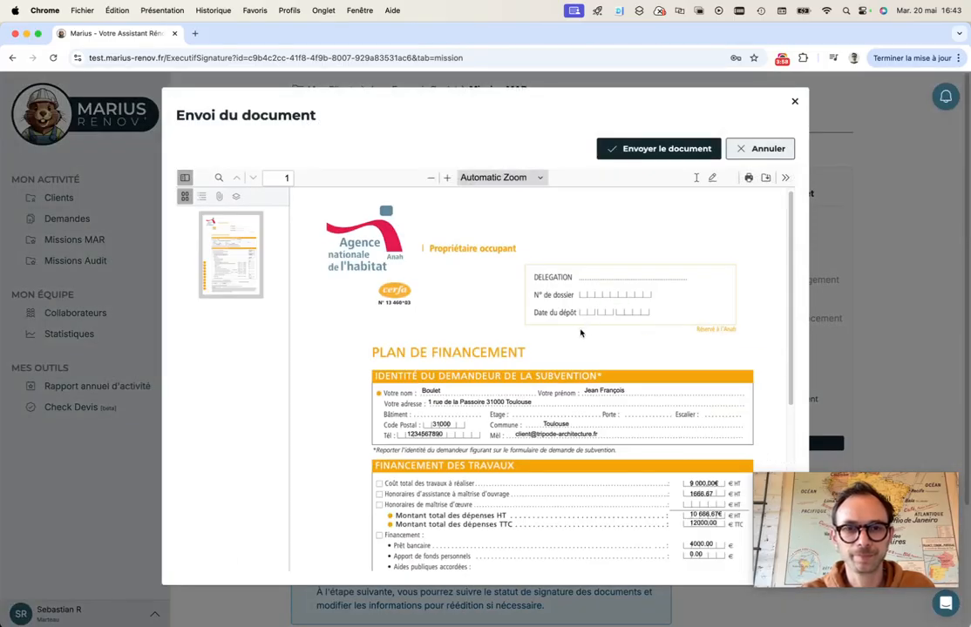
# Review the Cerfa plan de financement preview and send it for signature
pyautogui.scroll(-5, 582, 337)
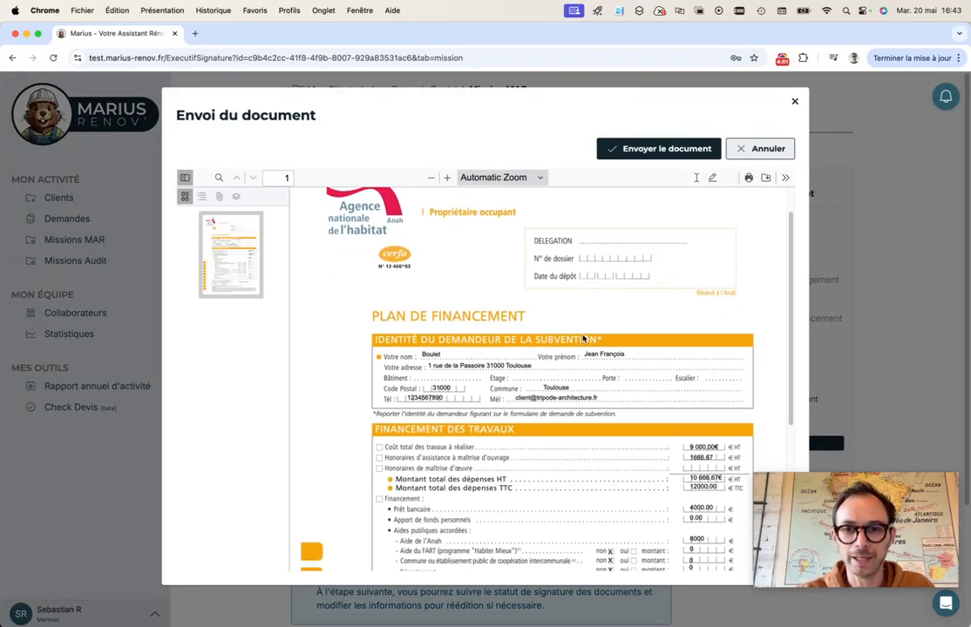
pyautogui.scroll(-3, 582, 339)
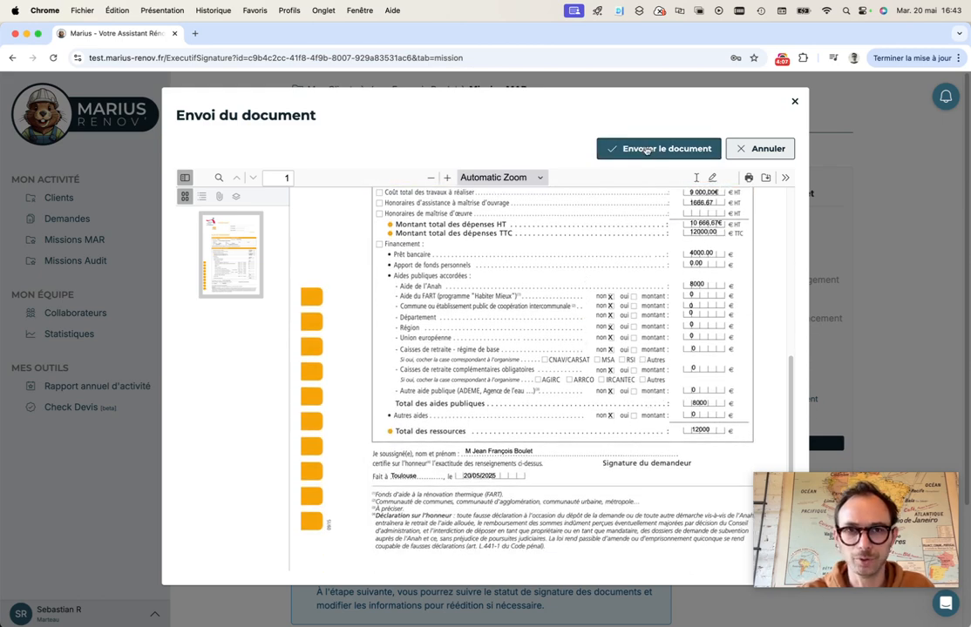
pyautogui.click(646, 150)
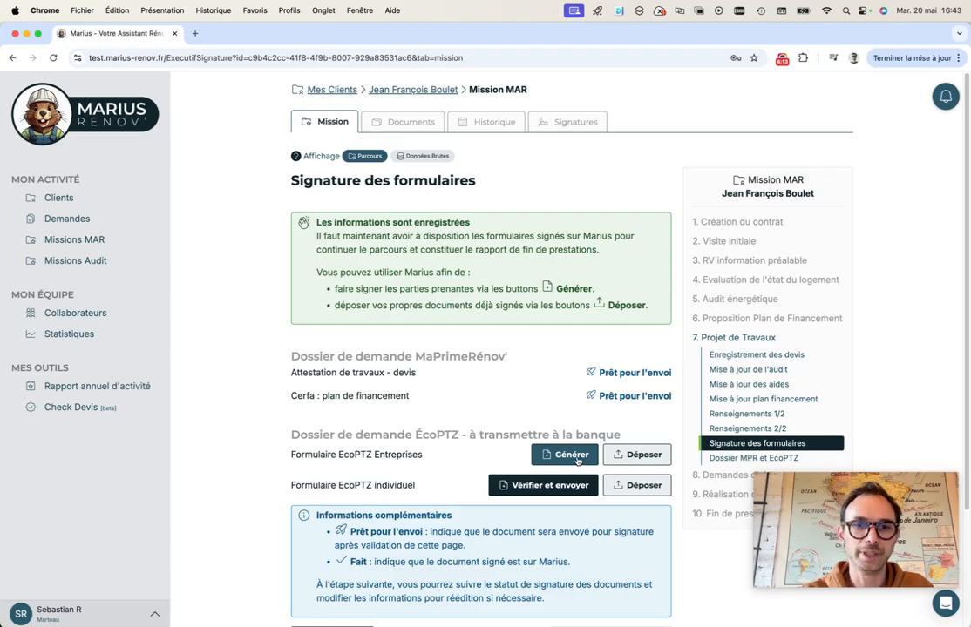
# Generate the Formulaire EcoPTZ Entreprises and sign it with the MAR signature and company stamp
pyautogui.click(575, 456)
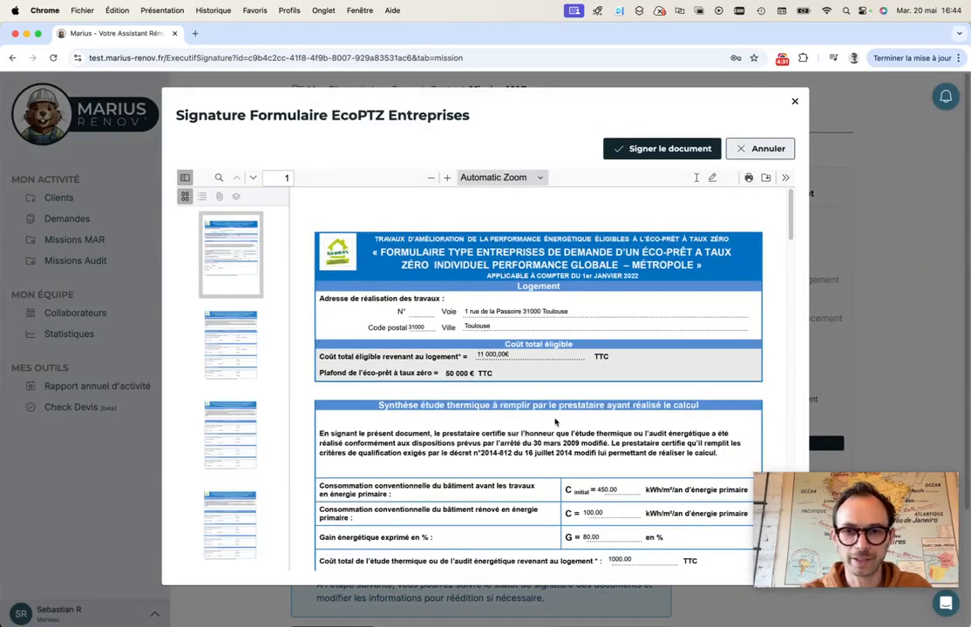
pyautogui.scroll(-5, 555, 422)
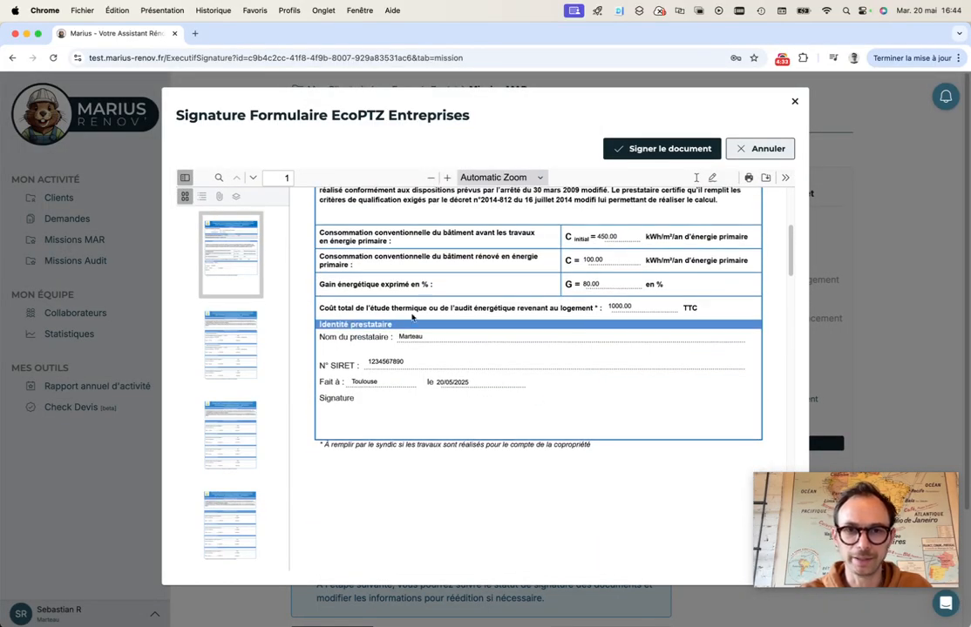
pyautogui.scroll(-6, 345, 371)
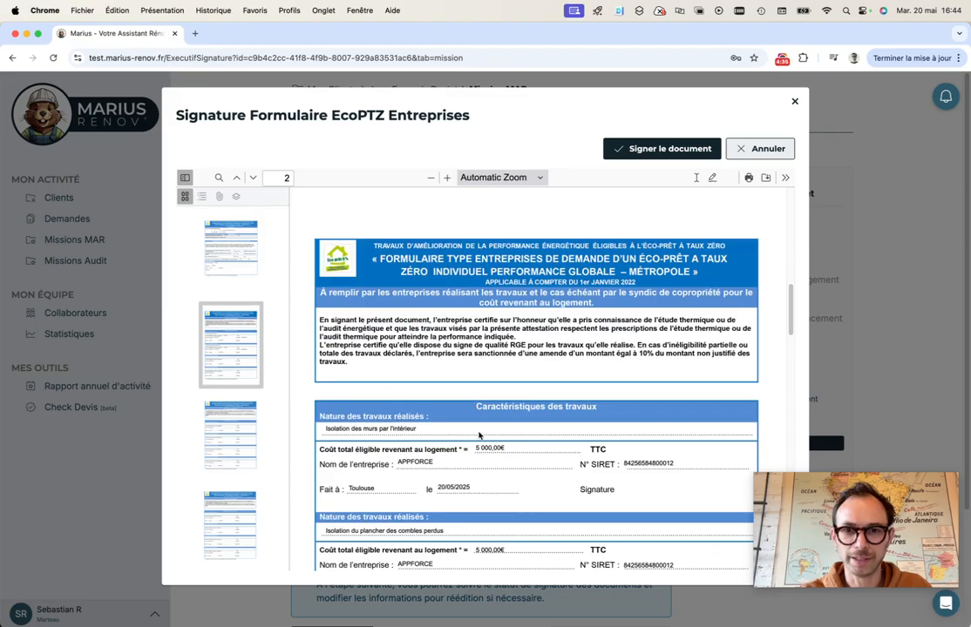
pyautogui.click(658, 153)
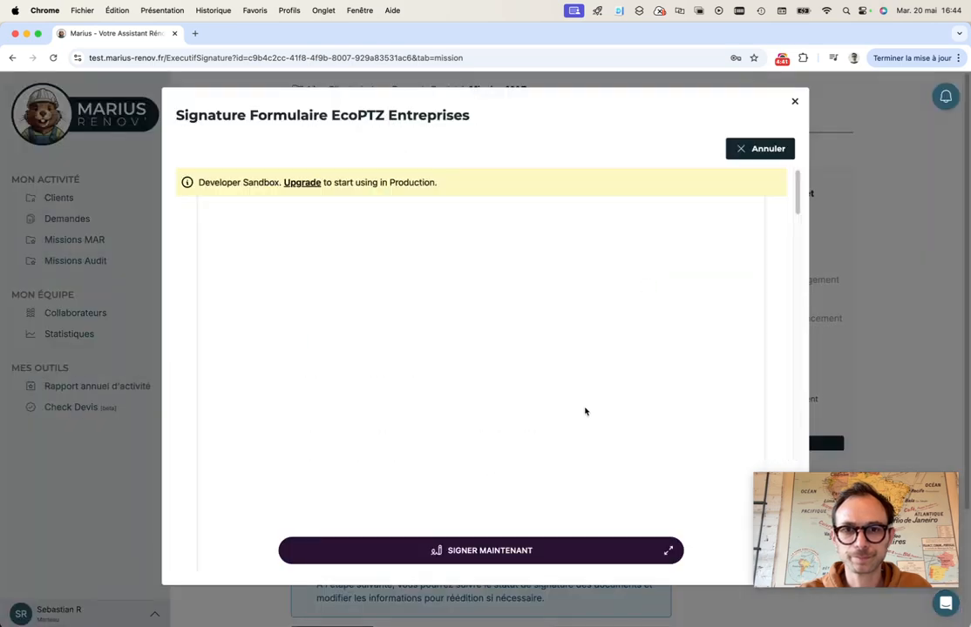
pyautogui.click(532, 552)
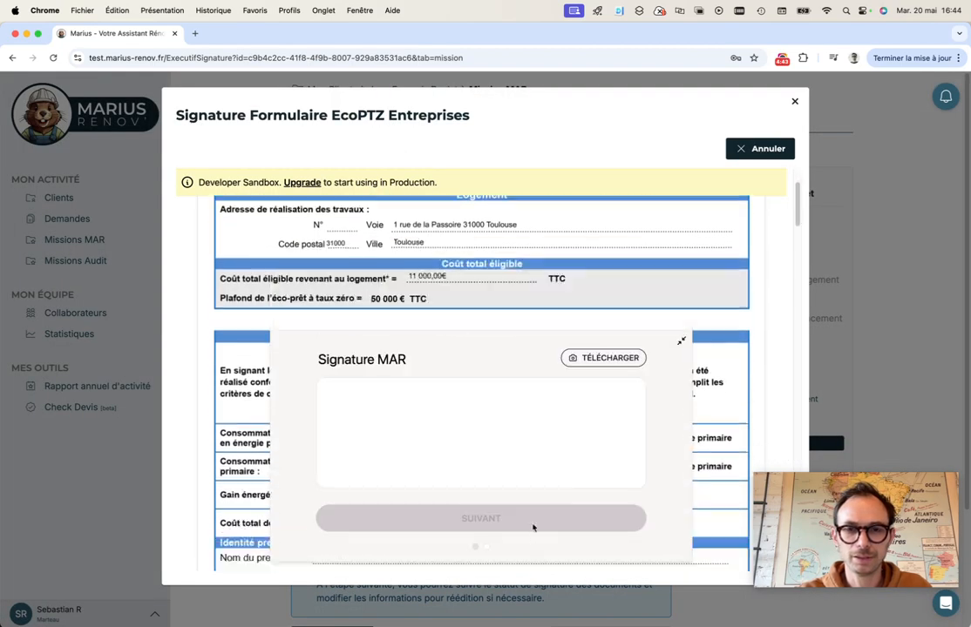
pyautogui.moveTo(380, 464); pyautogui.dragTo(565, 459)
pyautogui.click(608, 517)
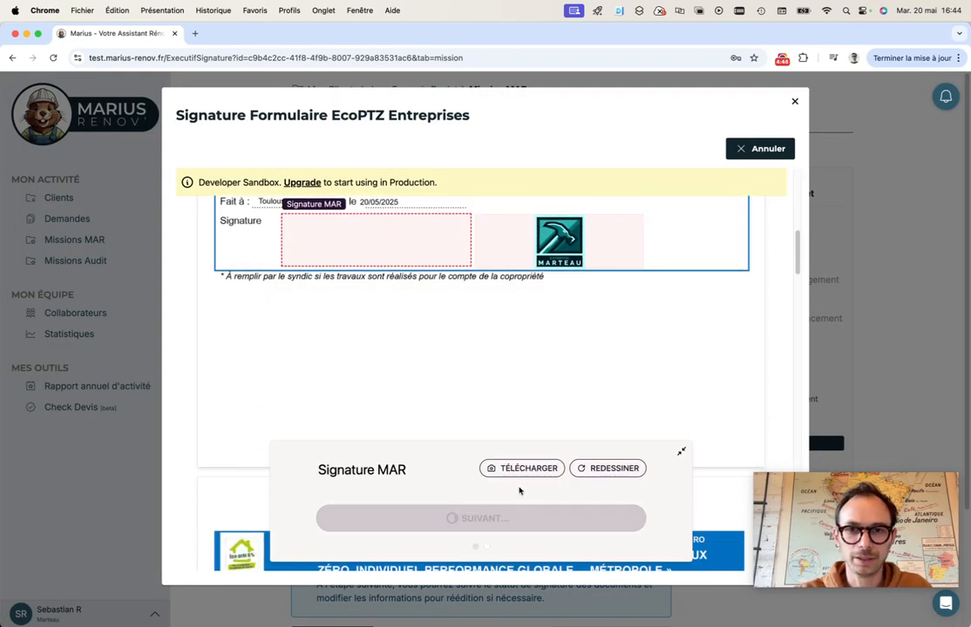
pyautogui.click(527, 519)
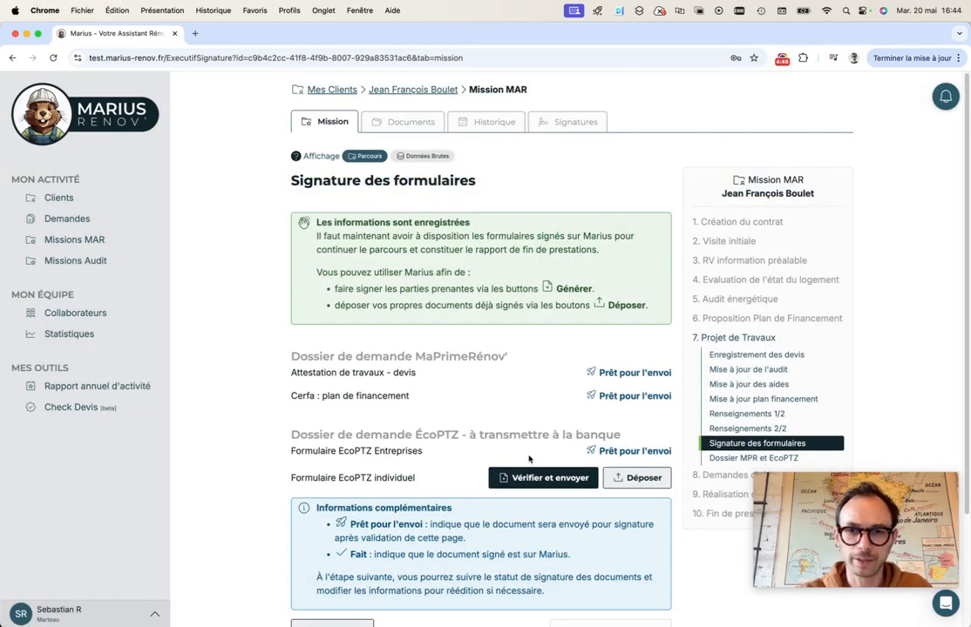
# Generate and send the Formulaire EcoPTZ individuel for signature, then validate with Envoyer et suivant
pyautogui.scroll(-1, 528, 458)
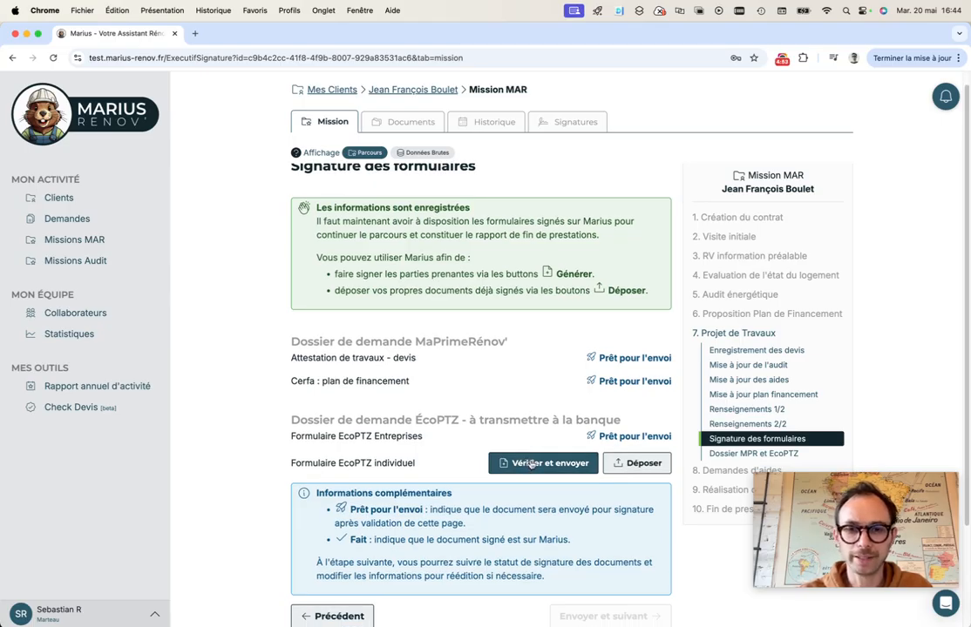
pyautogui.click(531, 462)
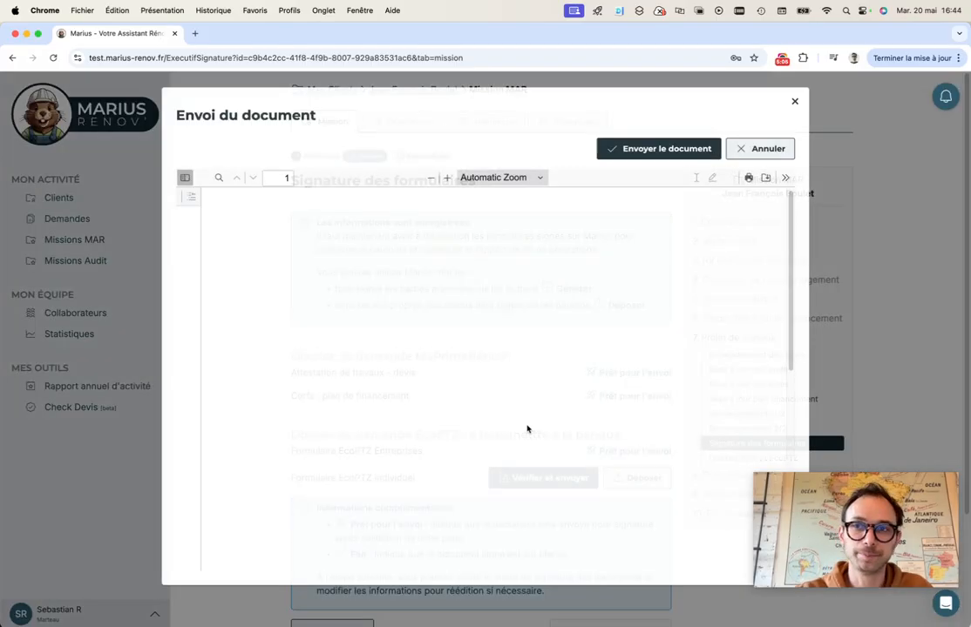
pyautogui.scroll(-1, 523, 409)
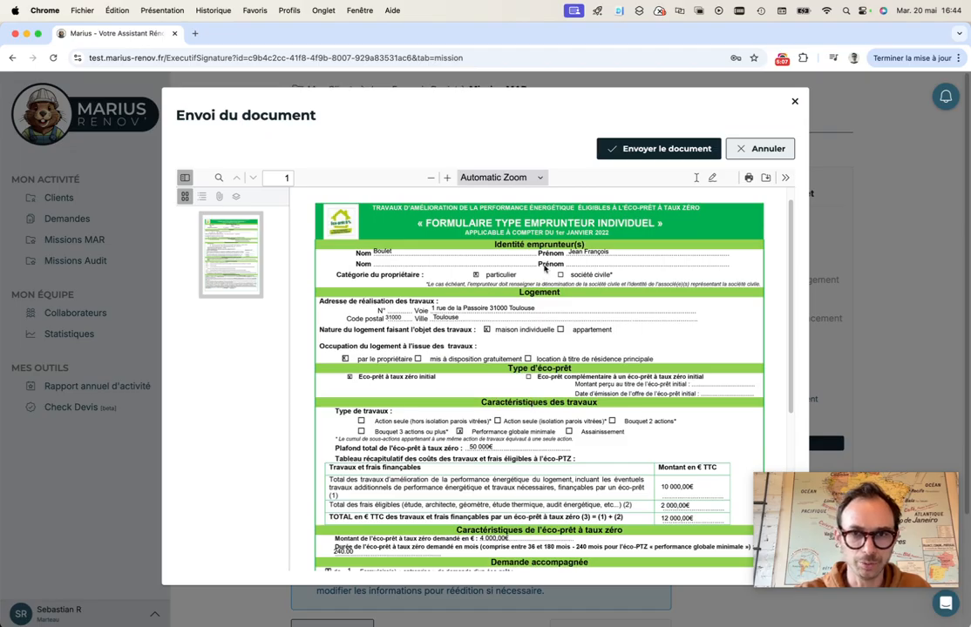
pyautogui.scroll(-5, 564, 358)
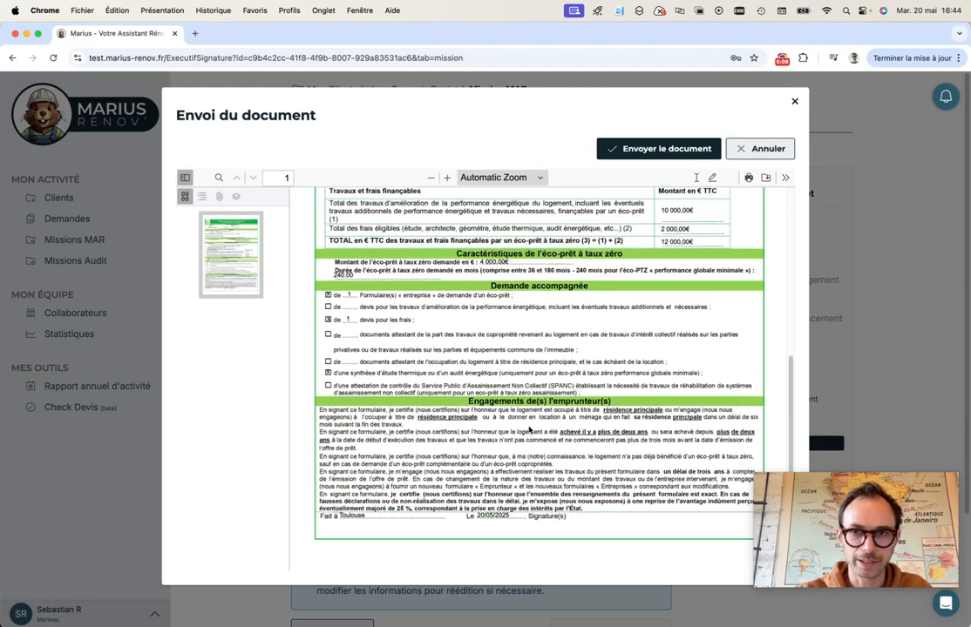
pyautogui.click(655, 149)
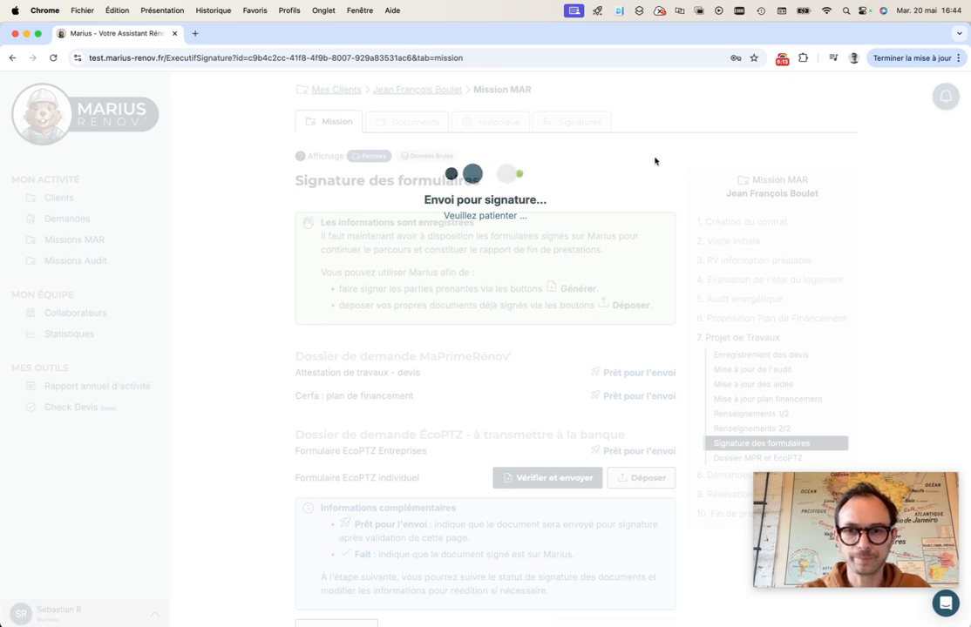
pyautogui.scroll(-3, 648, 248)
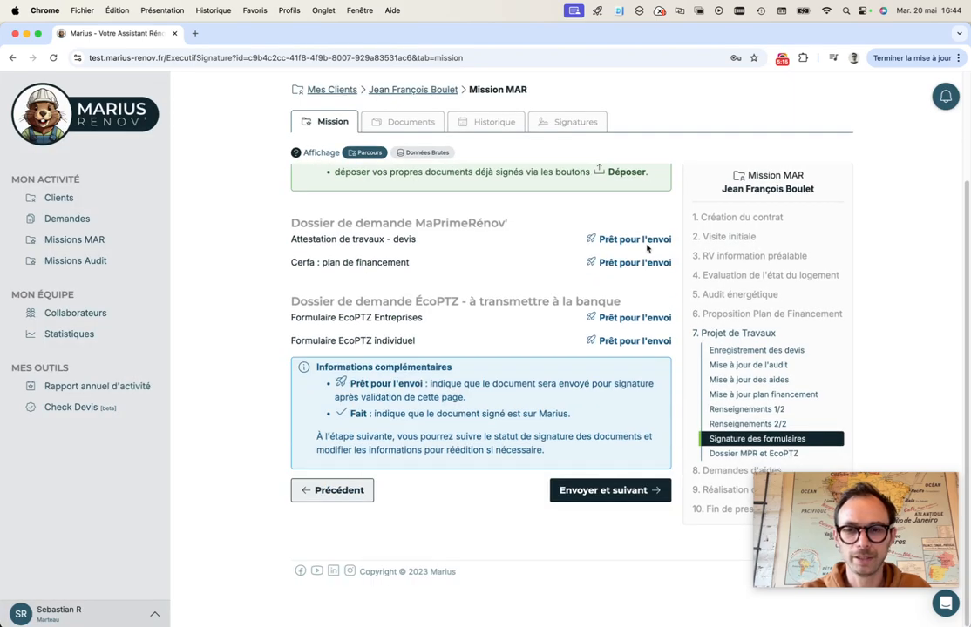
pyautogui.click(624, 491)
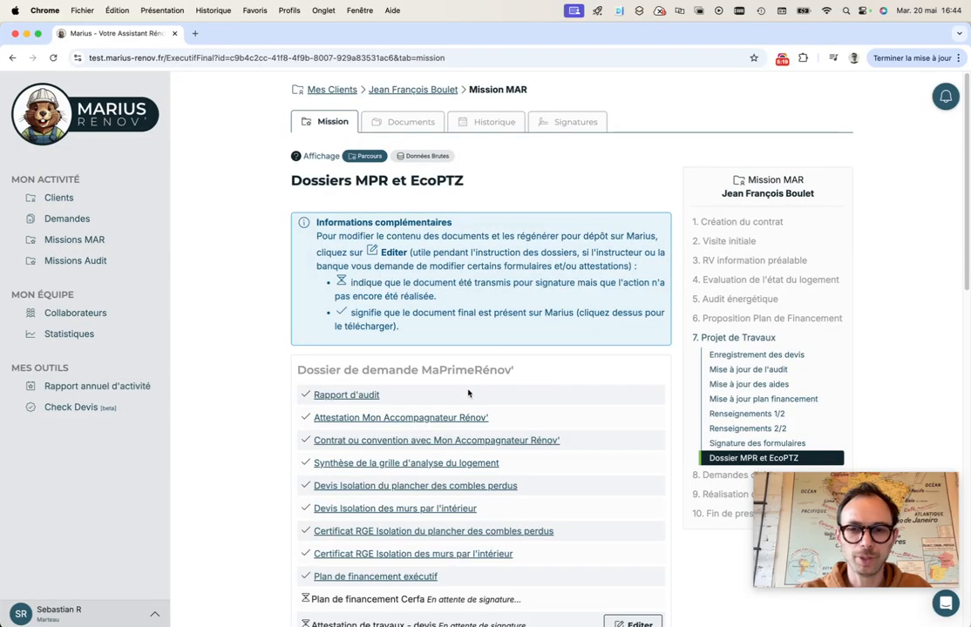
# Review the Dossiers MPR et EcoPTZ list, check document statuses under Signatures, then return to Mission
pyautogui.scroll(-3, 508, 365)
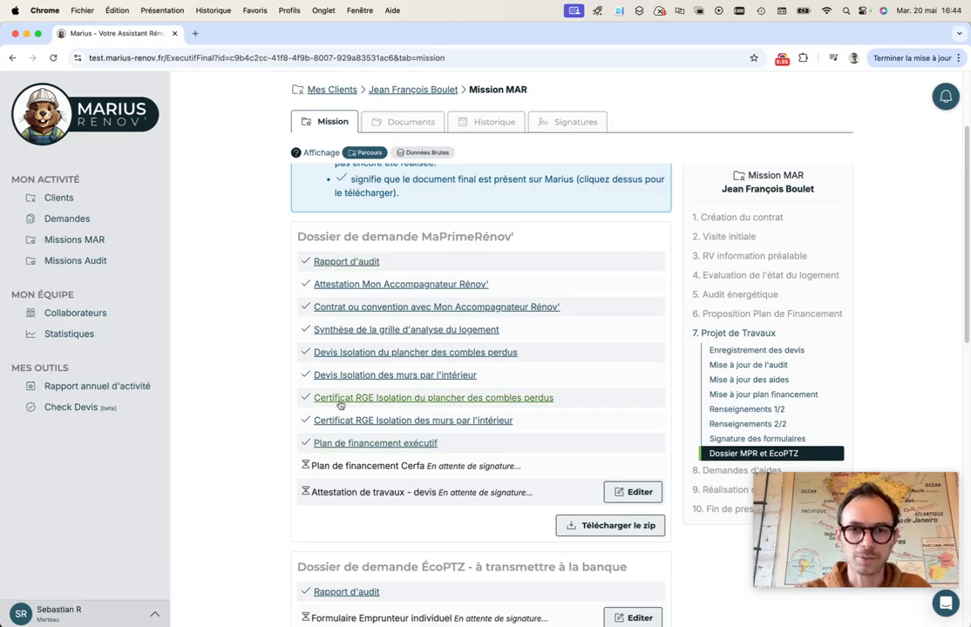
pyautogui.scroll(-1, 301, 402)
pyautogui.scroll(-1, 303, 404)
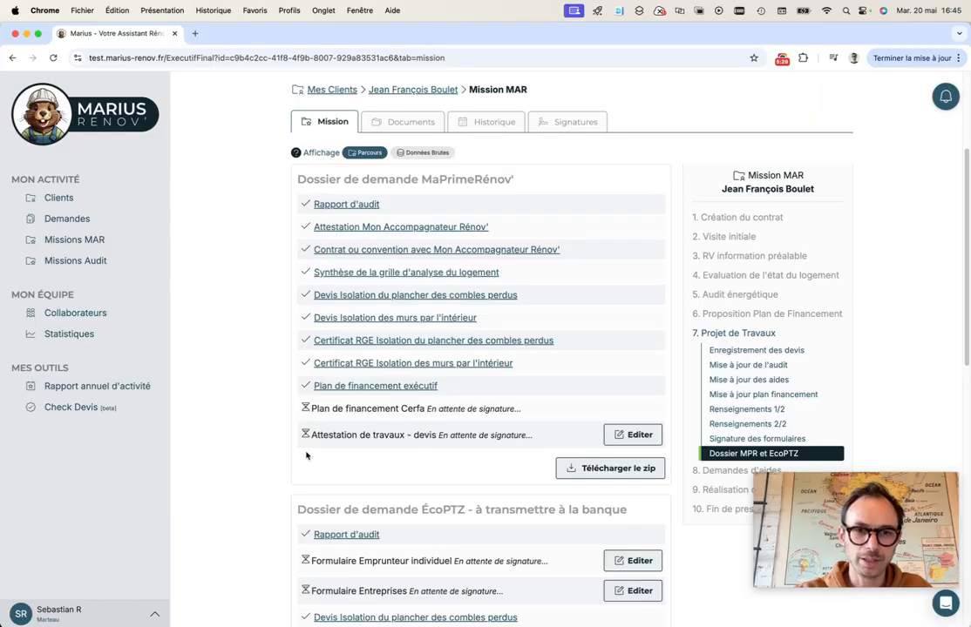
pyautogui.scroll(-4, 305, 428)
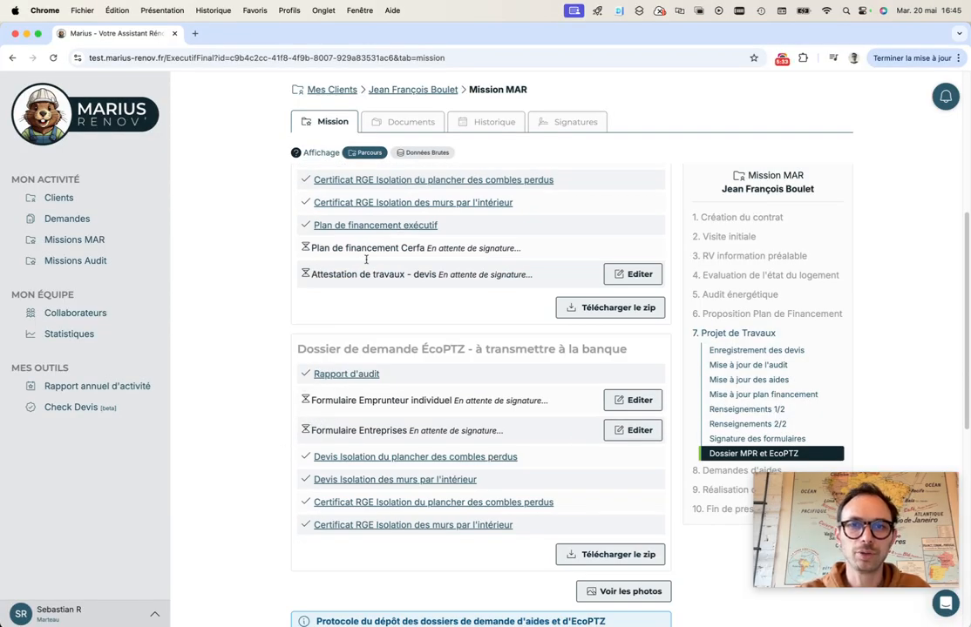
pyautogui.click(547, 126)
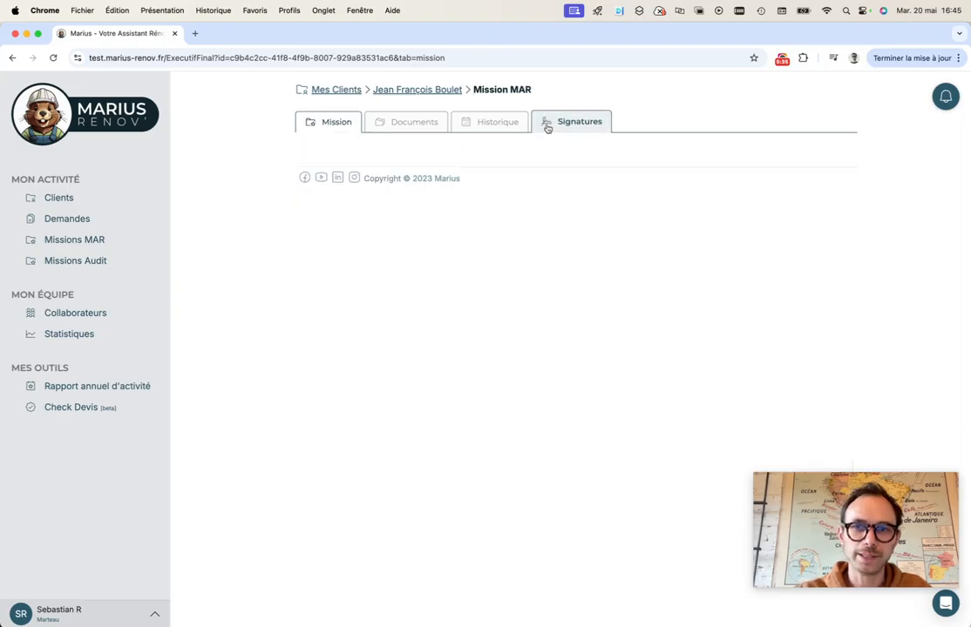
pyautogui.scroll(-5, 500, 325)
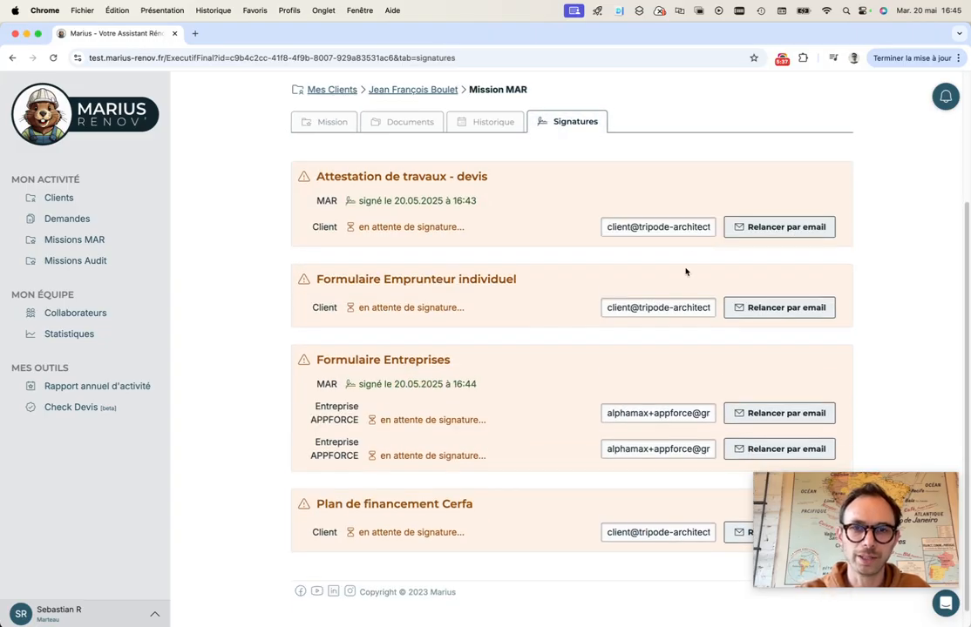
pyautogui.scroll(5, 567, 519)
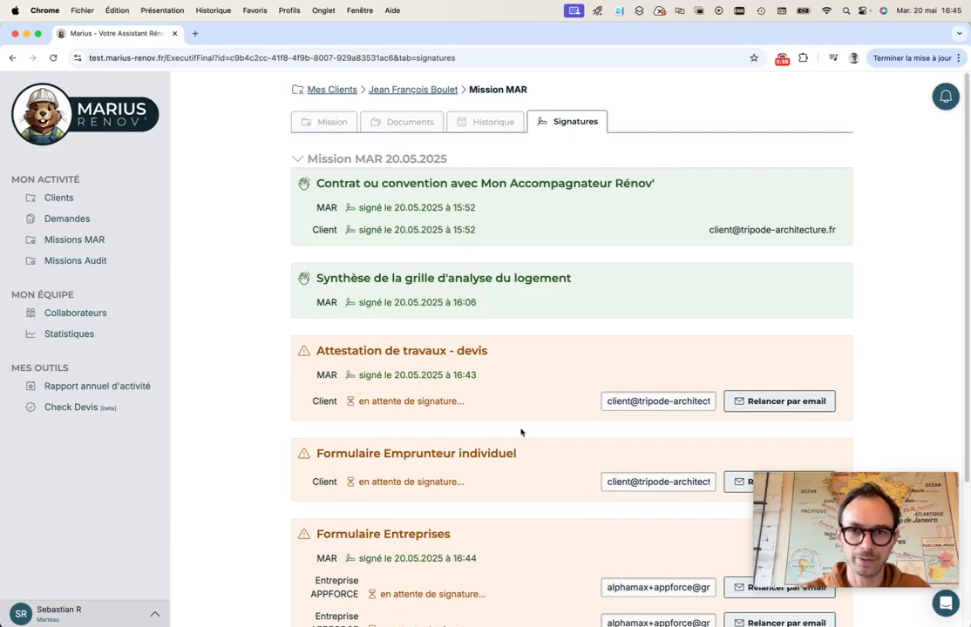
pyautogui.scroll(-2, 653, 407)
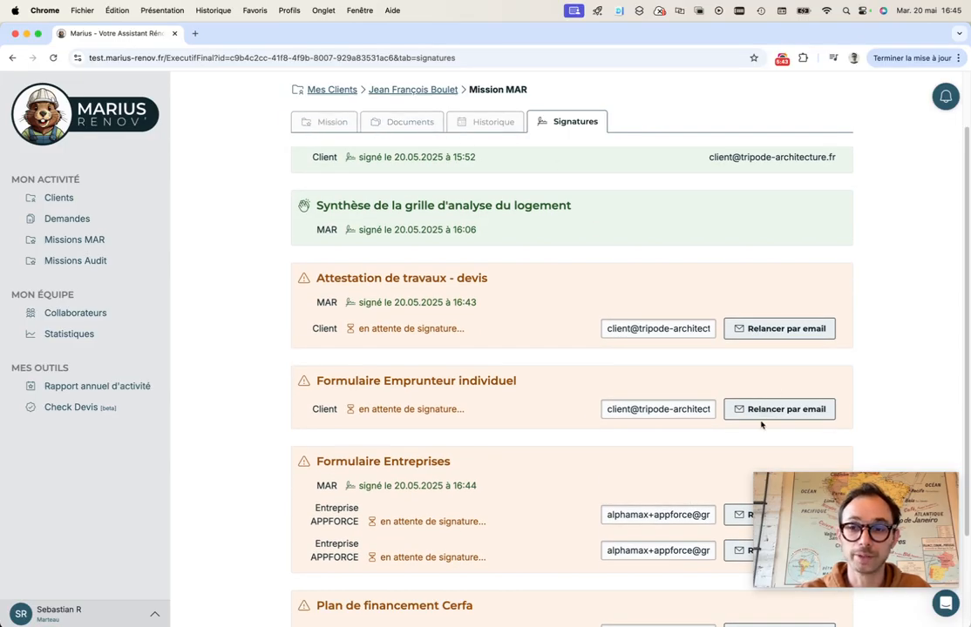
pyautogui.click(338, 121)
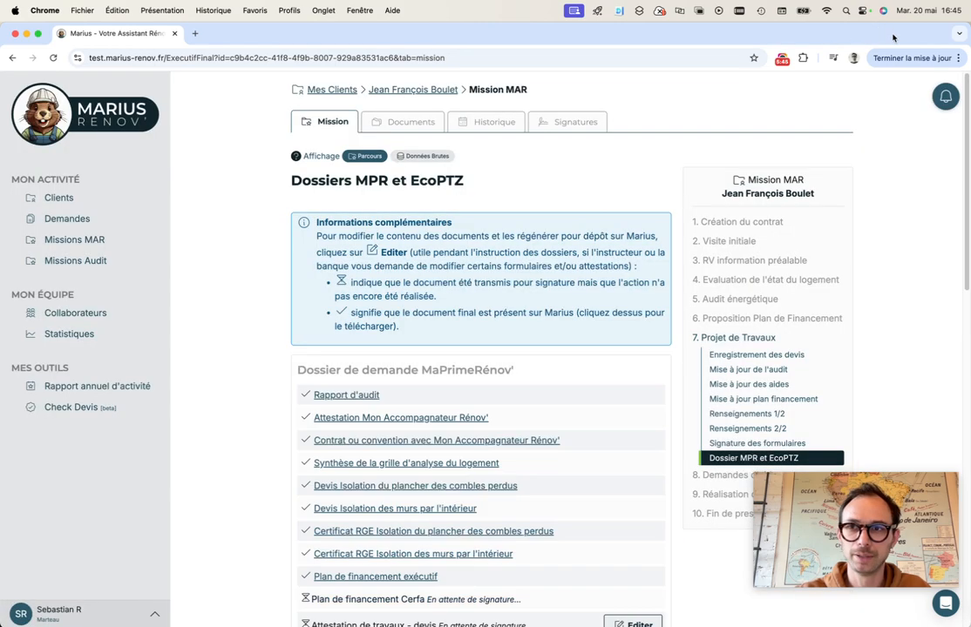
# In the private window's webmail, open the 'derniers documents à signer' email and follow its online signing link
pyautogui.moveTo(875, 31); pyautogui.dragTo(832, 57)
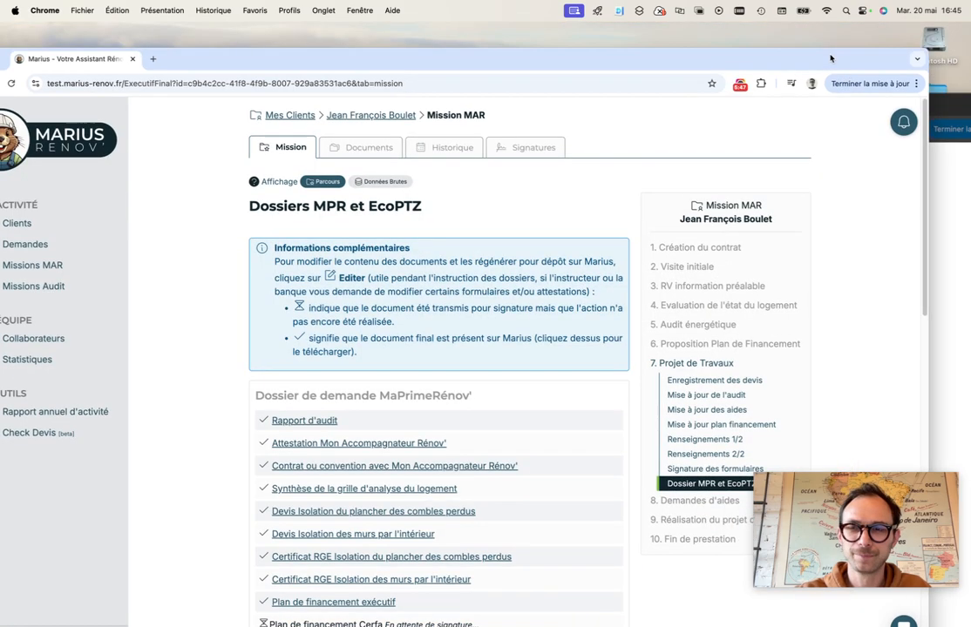
pyautogui.click(940, 110)
pyautogui.moveTo(810, 109); pyautogui.dragTo(809, 47)
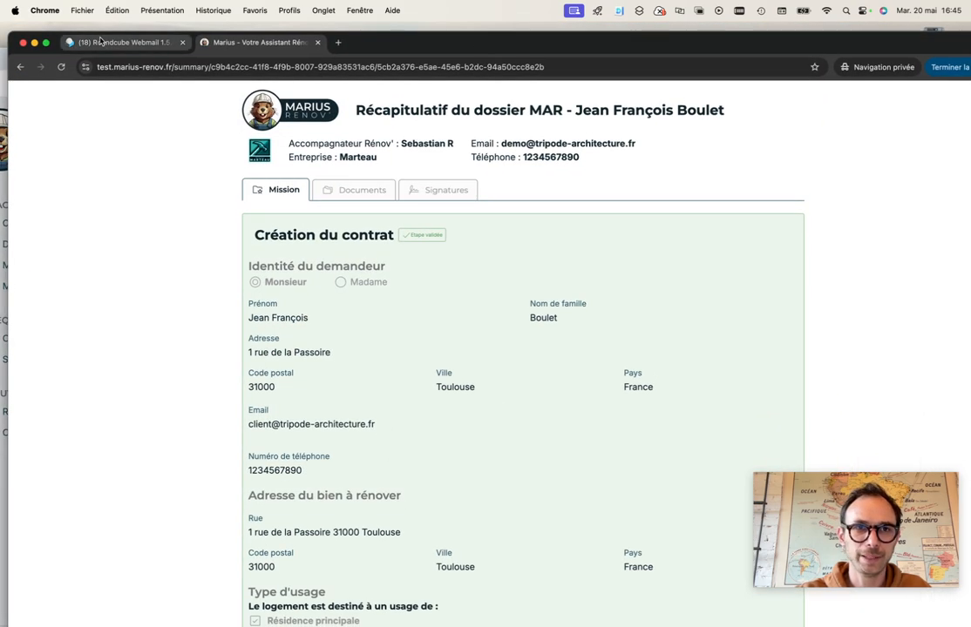
pyautogui.click(122, 42)
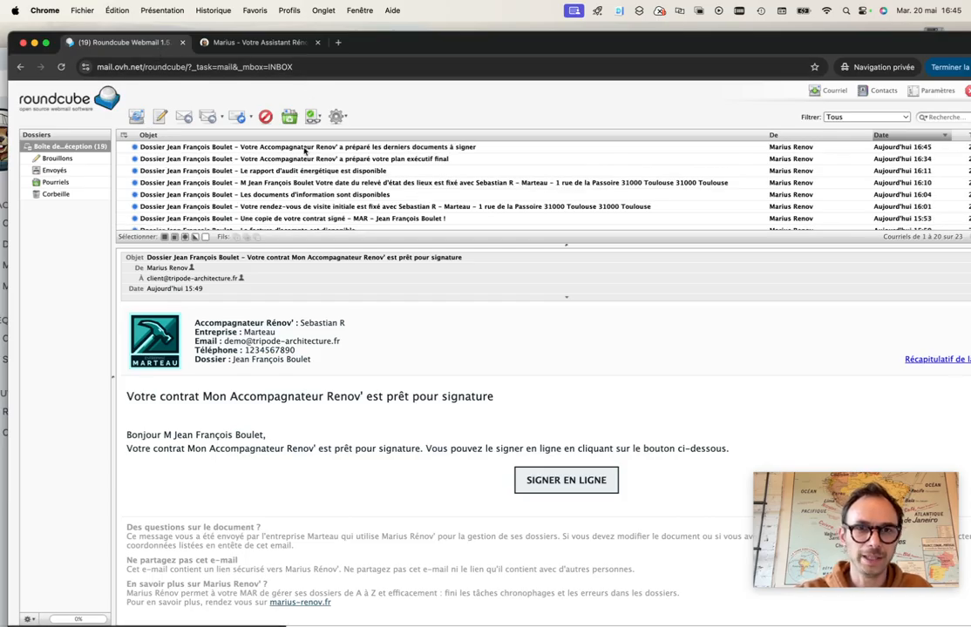
pyautogui.click(306, 148)
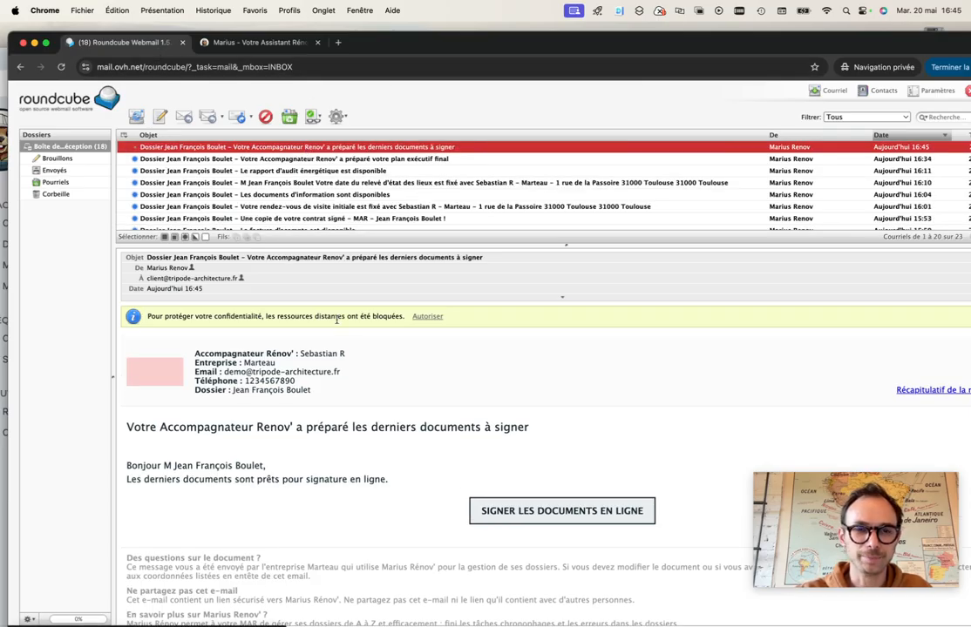
pyautogui.click(427, 317)
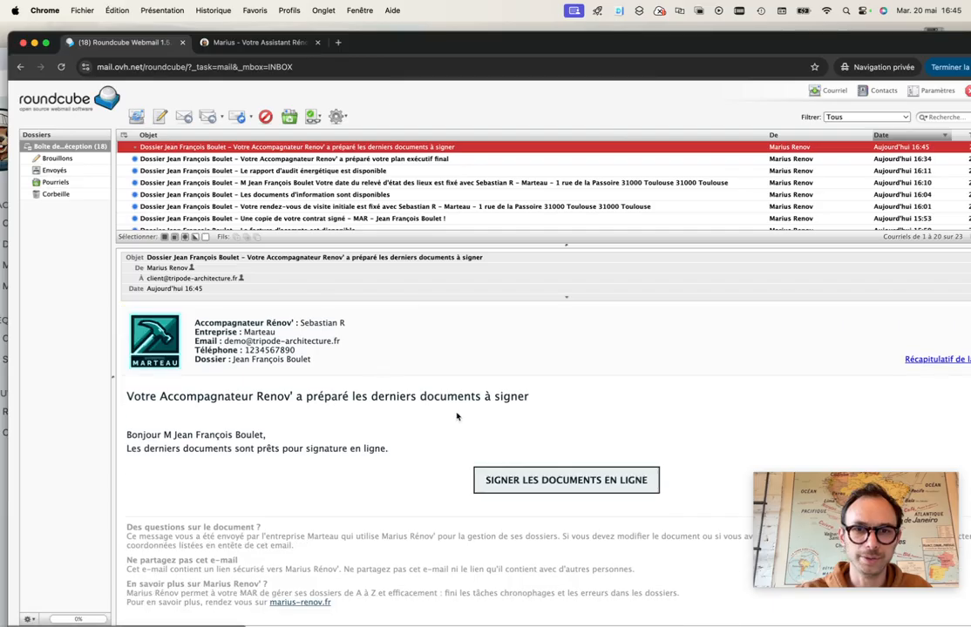
pyautogui.click(588, 484)
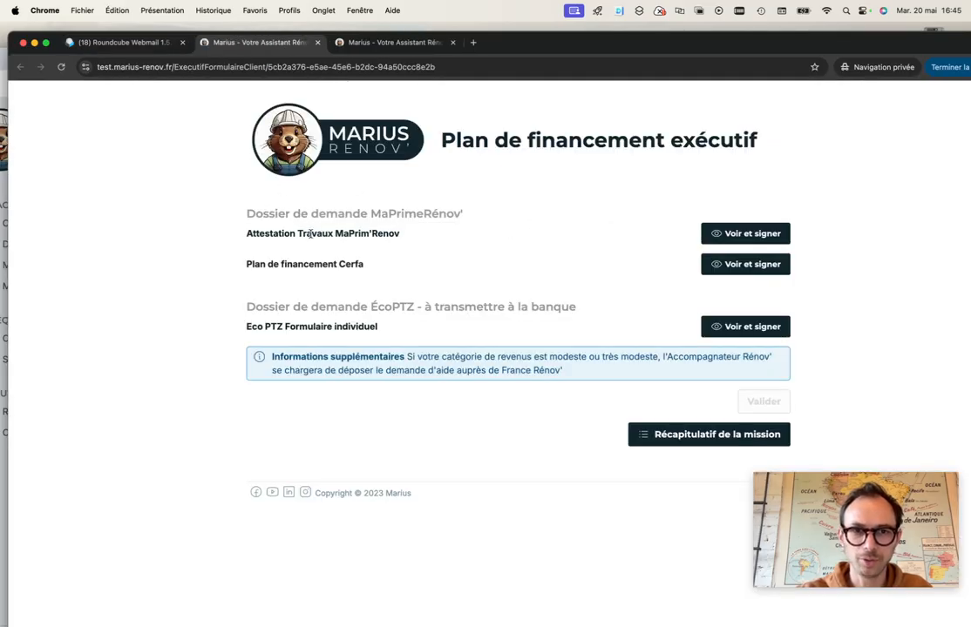
# Sign the Attestation Travaux MaPrim'Renov as the client with a drawn signature
pyautogui.click(743, 231)
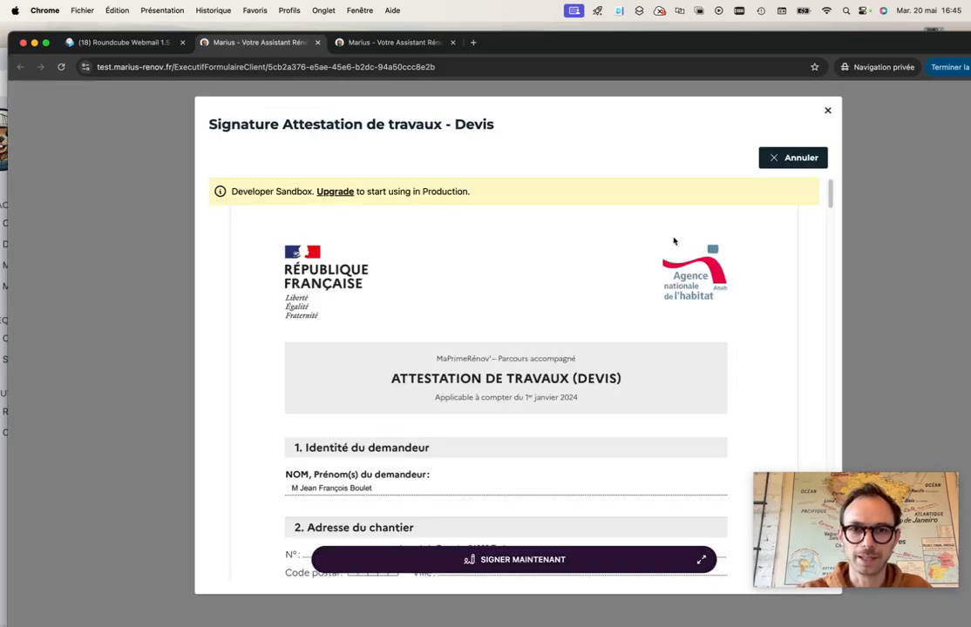
pyautogui.scroll(-2, 483, 324)
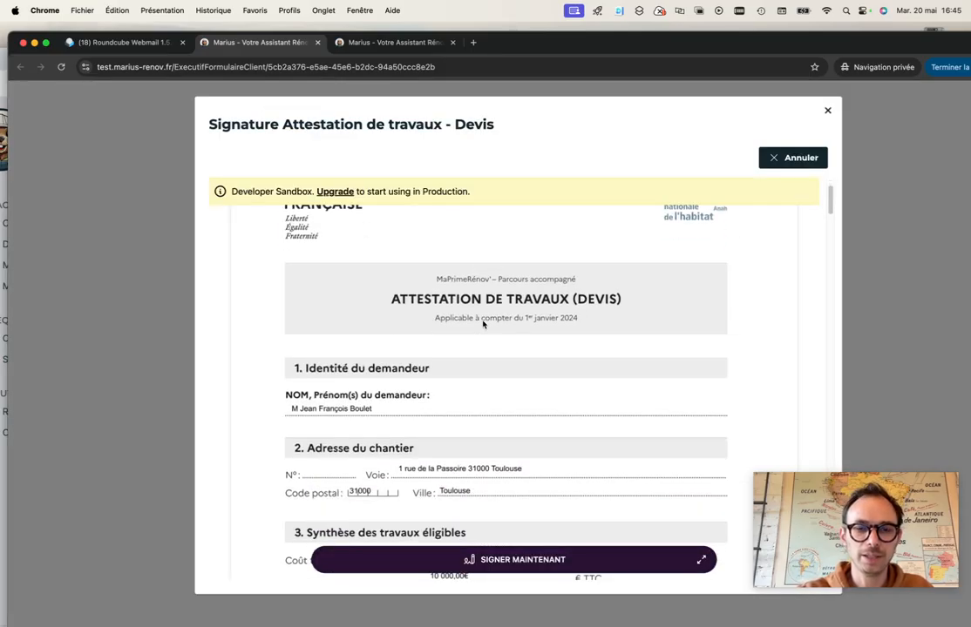
pyautogui.scroll(-12, 485, 324)
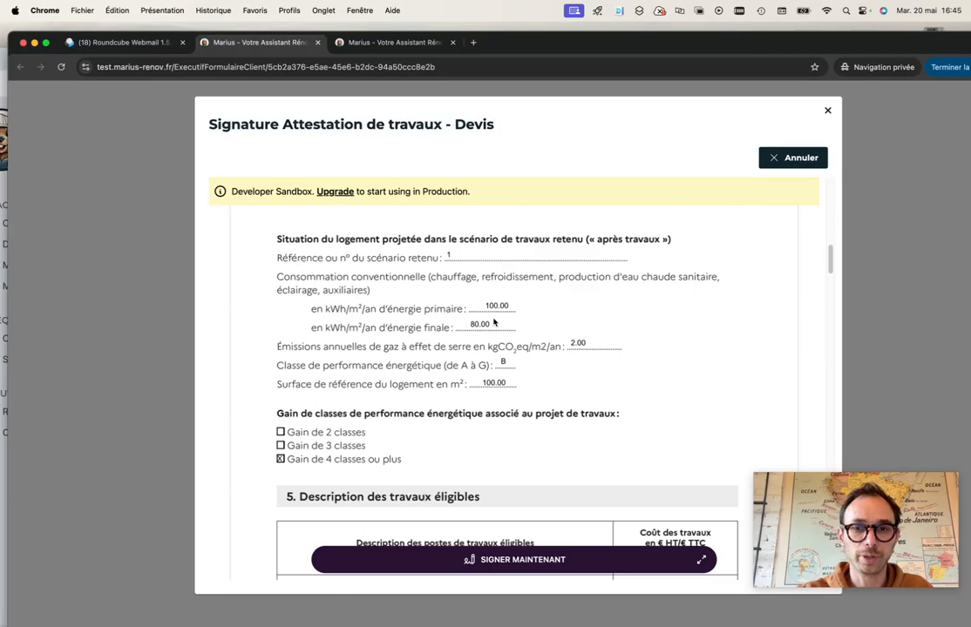
pyautogui.scroll(-10, 494, 325)
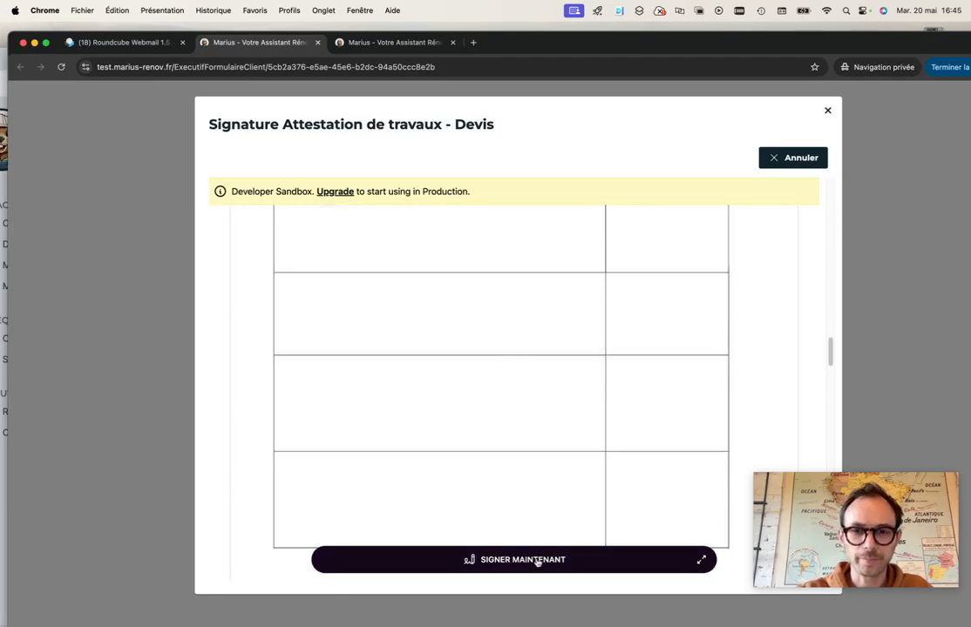
pyautogui.click(537, 562)
pyautogui.moveTo(430, 454)
pyautogui.mouseDown()
pyautogui.moveTo(487, 457)
pyautogui.moveTo(563, 480)
pyautogui.mouseUp()
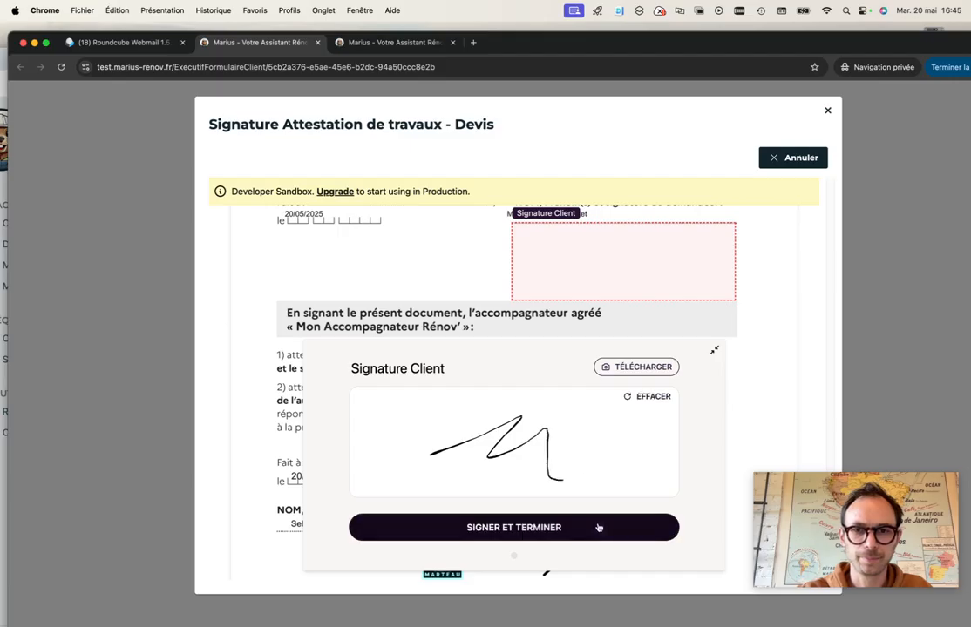
pyautogui.click(598, 527)
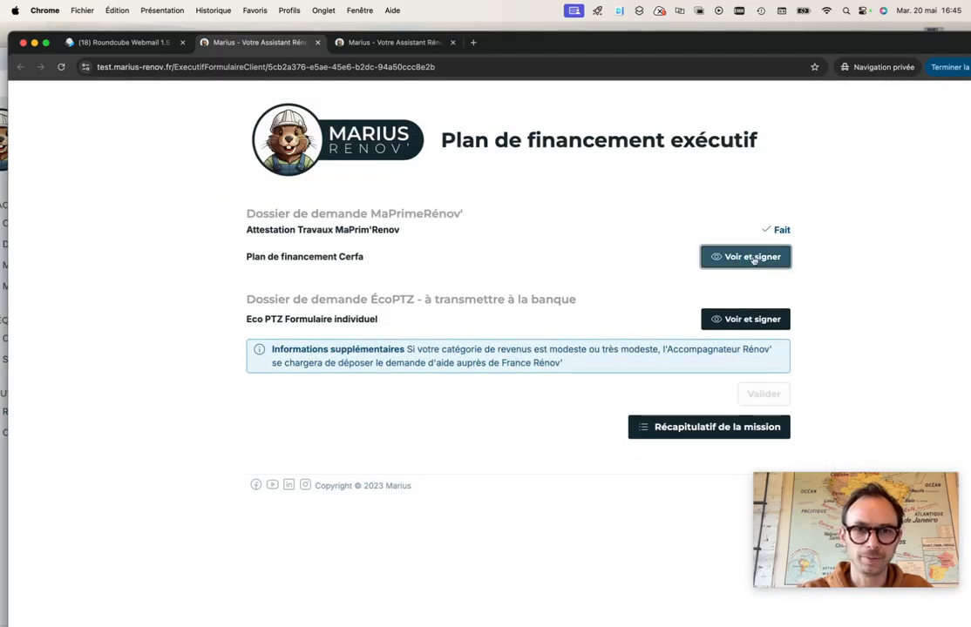
# Sign the Plan de financement Cerfa as the client
pyautogui.click(753, 258)
pyautogui.scroll(-2, 546, 332)
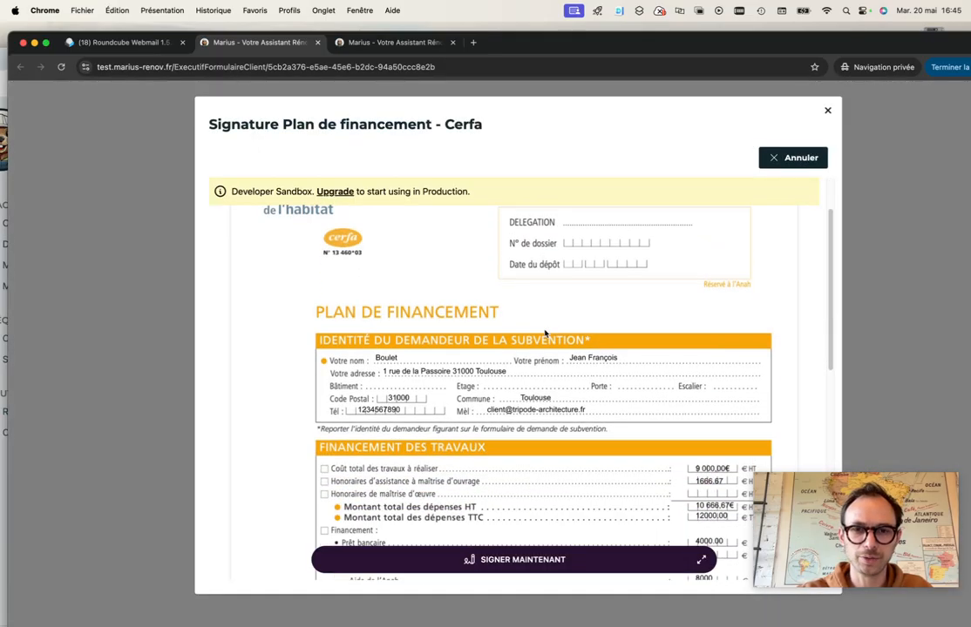
pyautogui.scroll(-15, 546, 333)
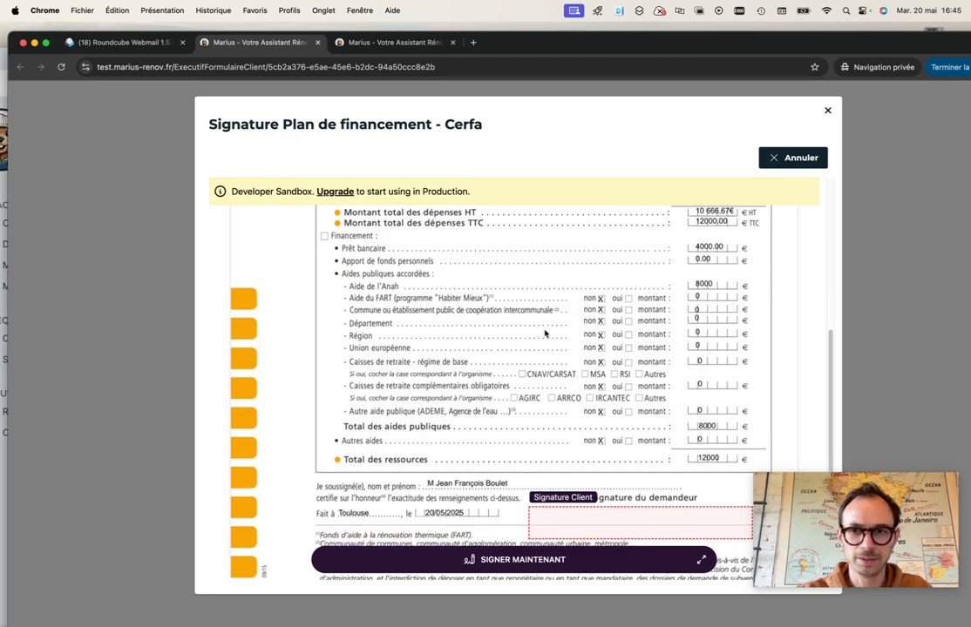
pyautogui.click(557, 563)
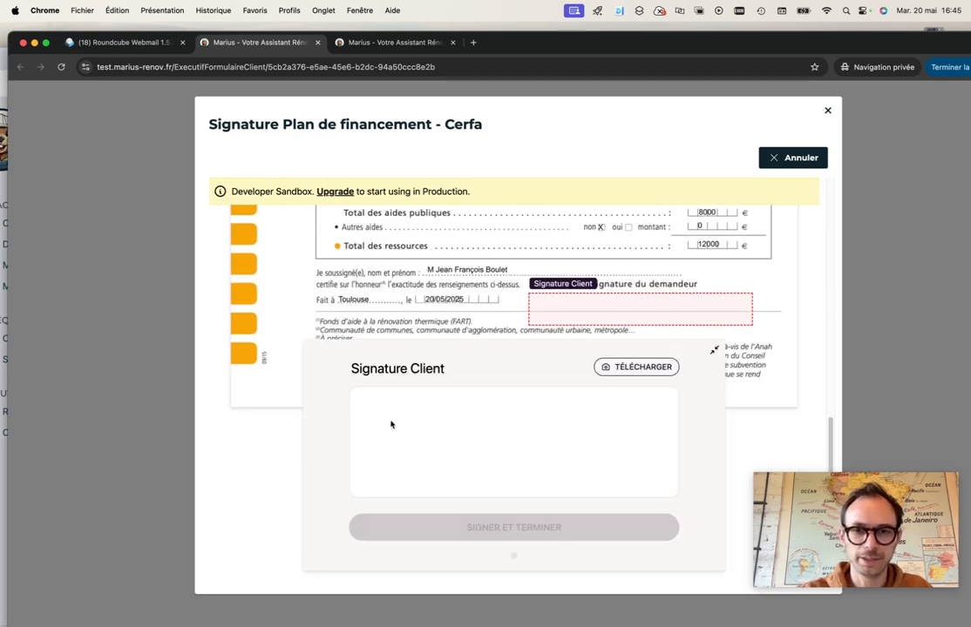
pyautogui.moveTo(392, 453)
pyautogui.mouseDown()
pyautogui.moveTo(433, 434)
pyautogui.moveTo(466, 458)
pyautogui.mouseUp()
pyautogui.click(519, 527)
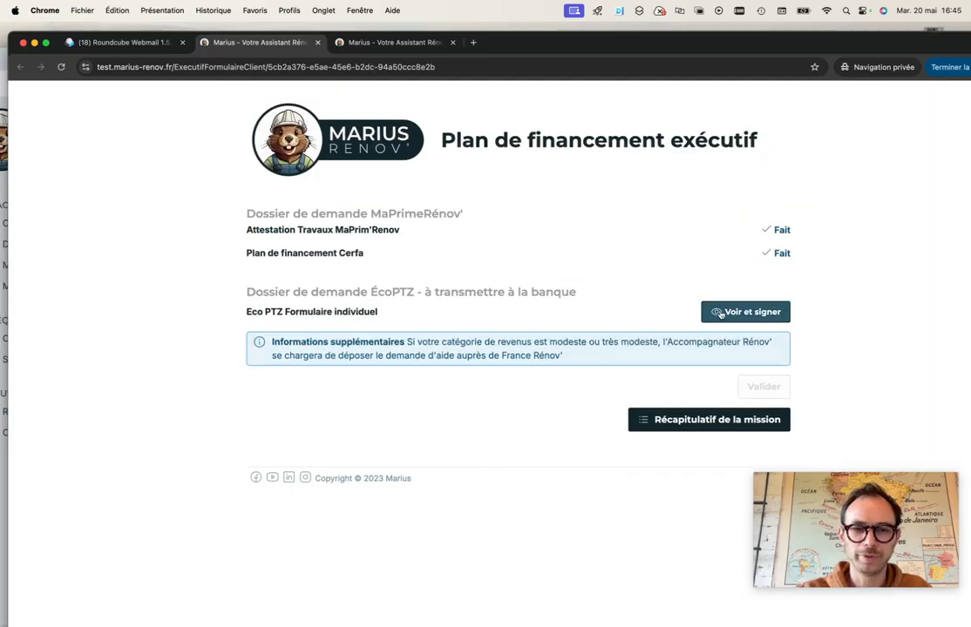
# Sign the EcoPTZ individual form as the client
pyautogui.click(719, 314)
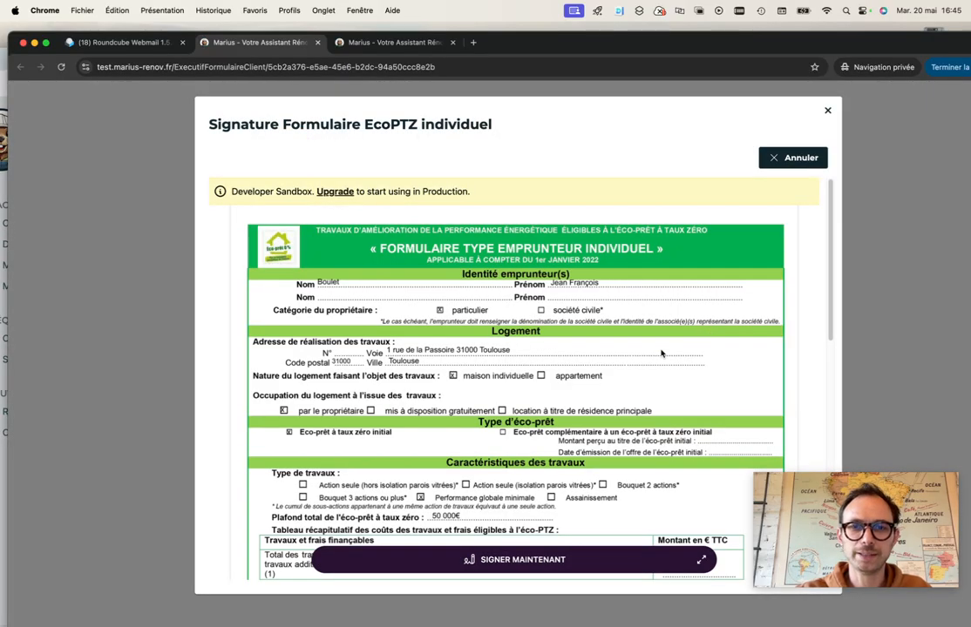
pyautogui.scroll(-3, 647, 356)
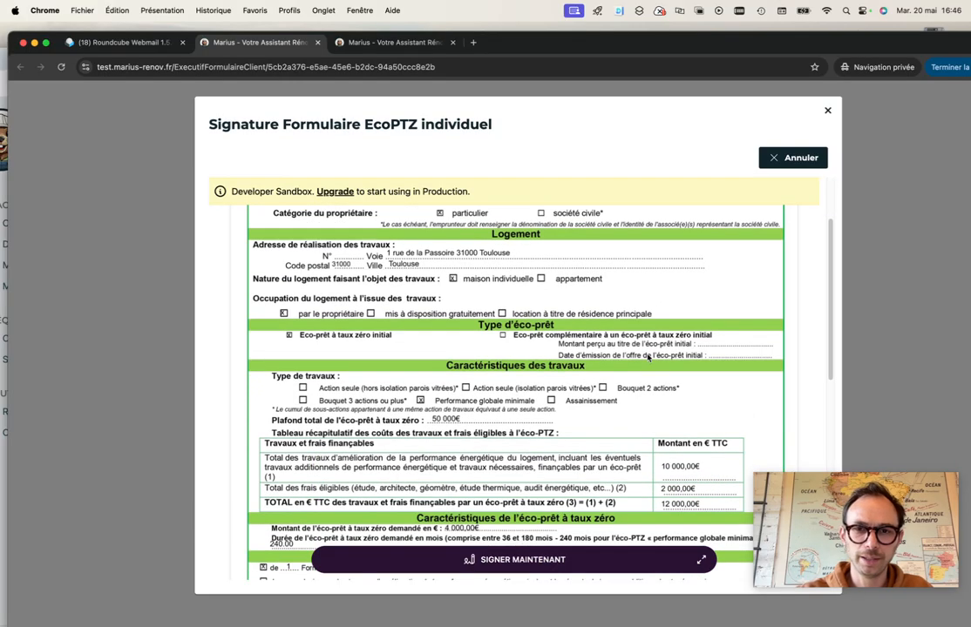
pyautogui.scroll(-3, 448, 364)
pyautogui.click(604, 559)
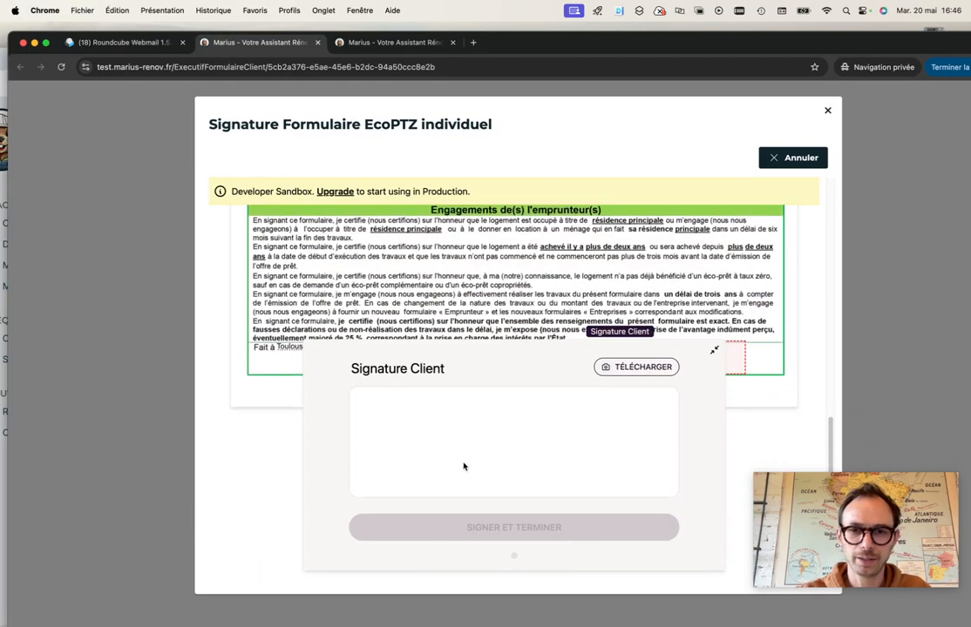
pyautogui.moveTo(434, 455)
pyautogui.mouseDown()
pyautogui.moveTo(480, 439)
pyautogui.moveTo(520, 450)
pyautogui.mouseUp()
pyautogui.click(555, 533)
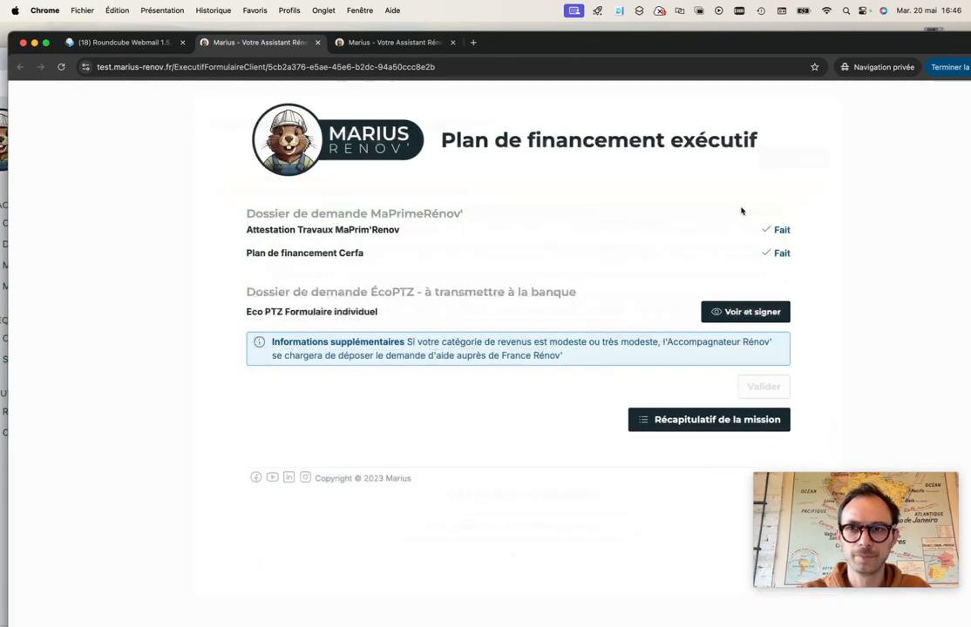
# Download the finalised MaPrimeRénov' documents from the Félicitations page, then restore the advisor's browser window
pyautogui.scroll(-1, 468, 360)
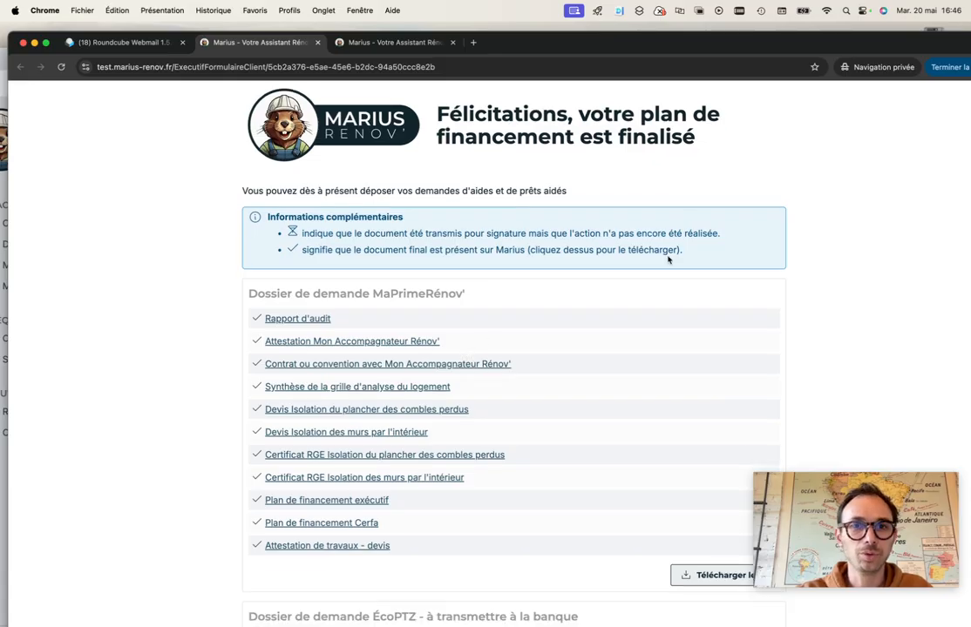
pyautogui.scroll(-3, 427, 383)
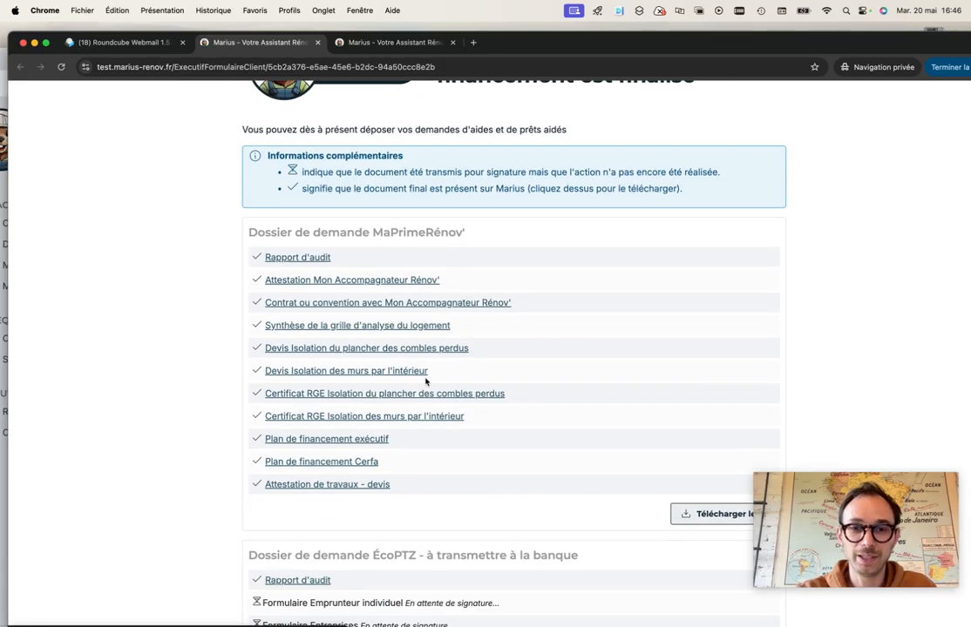
pyautogui.click(717, 515)
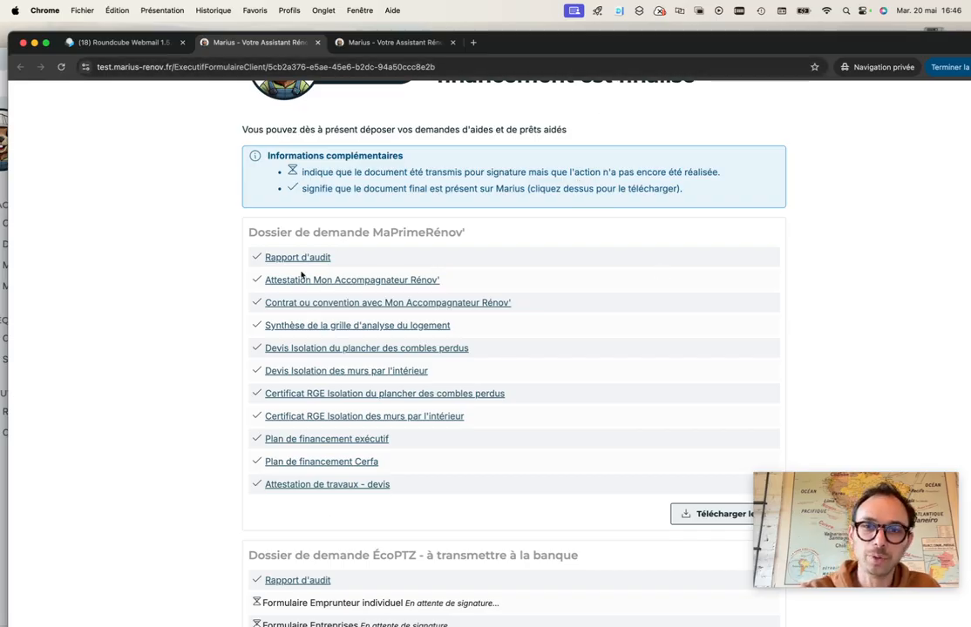
pyautogui.click(2, 65)
pyautogui.moveTo(255, 55); pyautogui.dragTo(307, 23)
# Reload the Dossier MPR et EcoPTZ step so the Cerfa and attestation show signed, then download the dossier zip
pyautogui.scroll(-2, 375, 259)
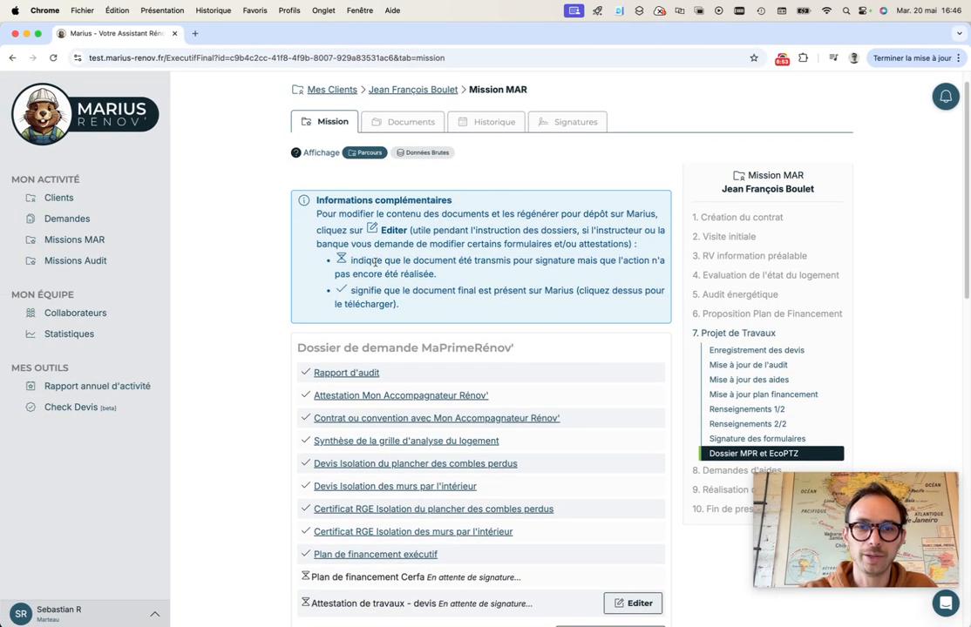
pyautogui.click(52, 58)
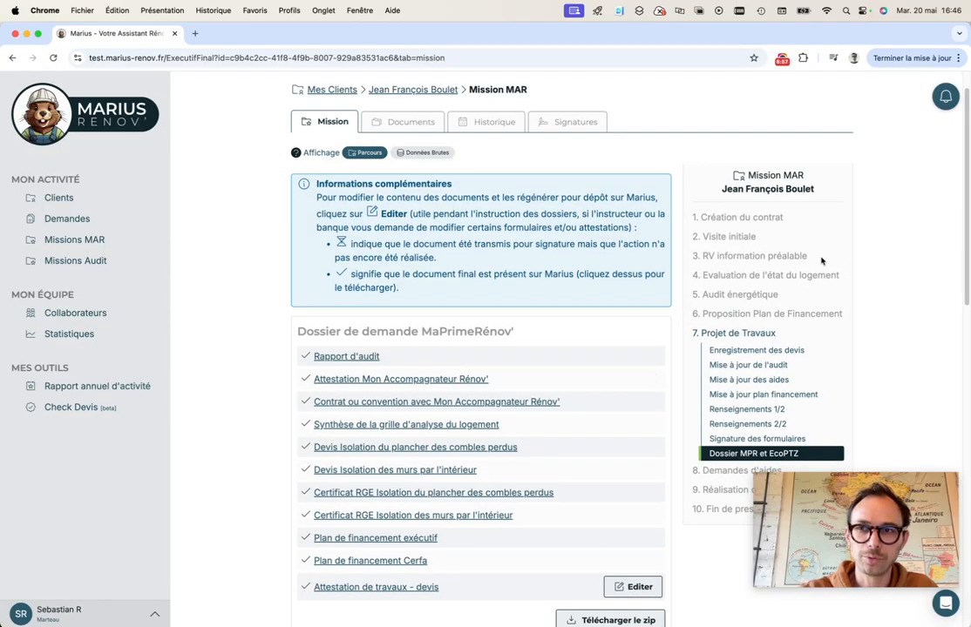
pyautogui.scroll(-1, 459, 501)
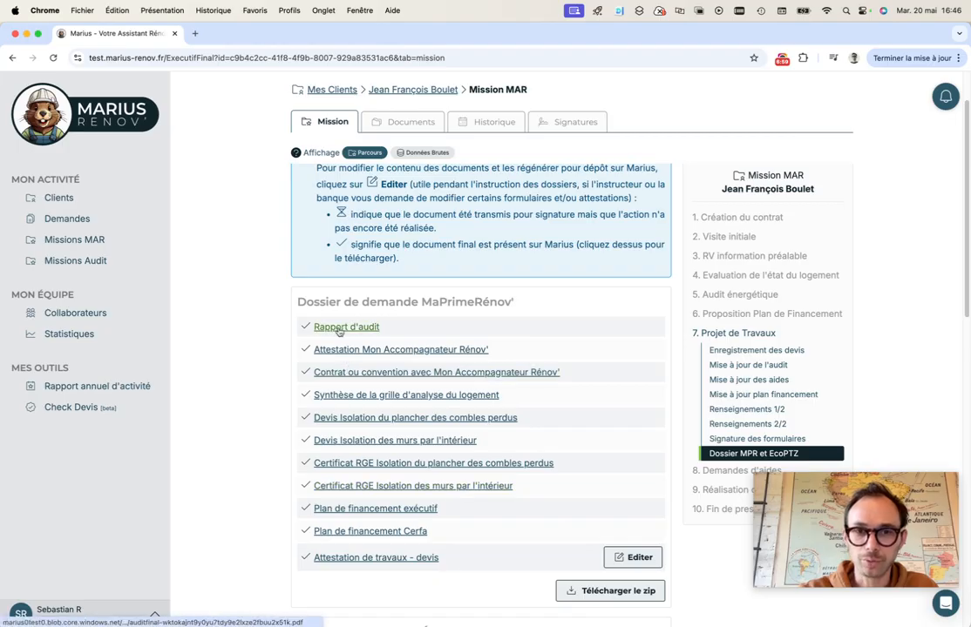
pyautogui.scroll(-1, 366, 517)
pyautogui.click(610, 577)
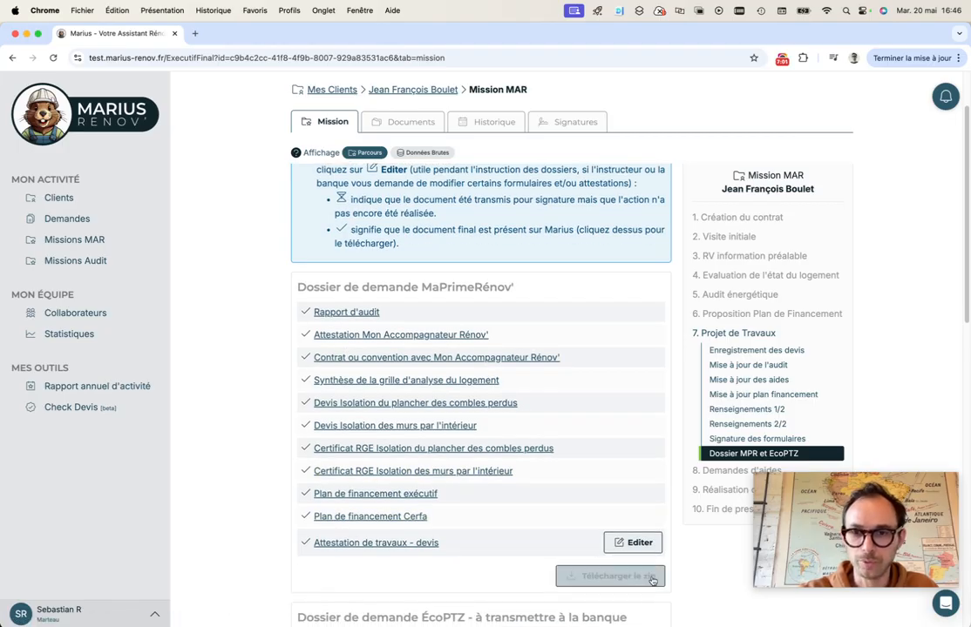